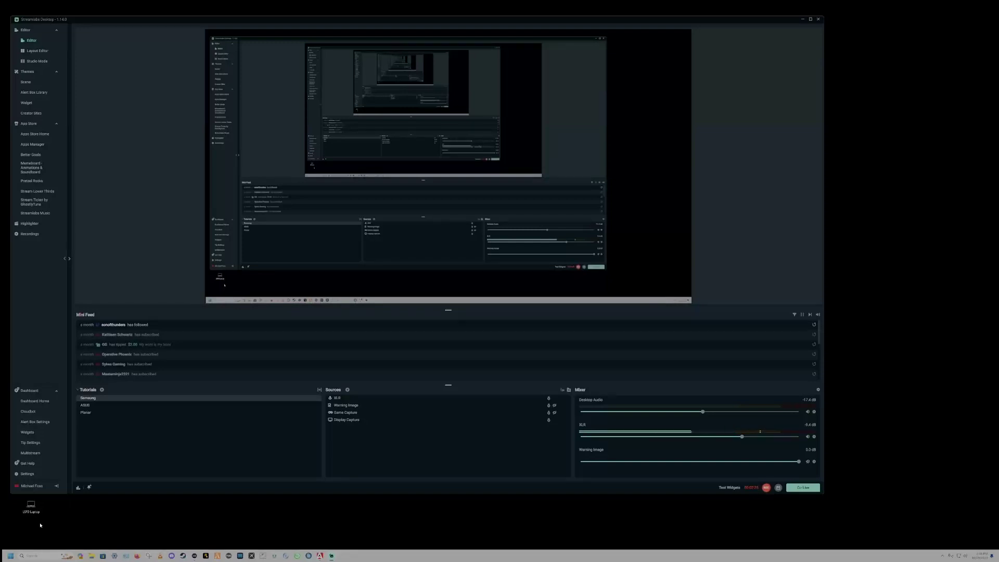
# Add an image source named Laptop to the Samsung scene, using the laptop frame image saved on the desktop
pyautogui.moveTo(33, 511); pyautogui.dragTo(68, 517)
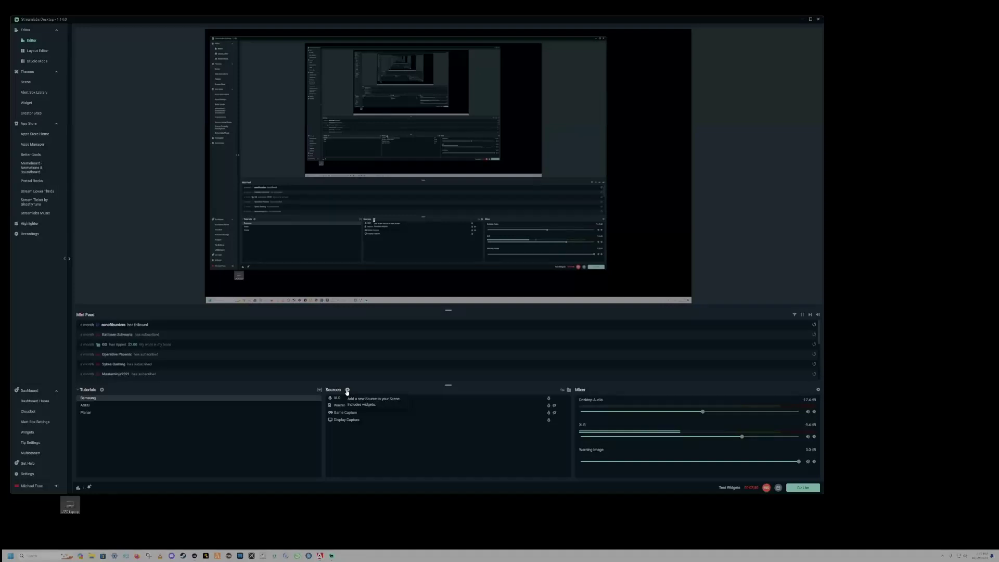
pyautogui.click(99, 398)
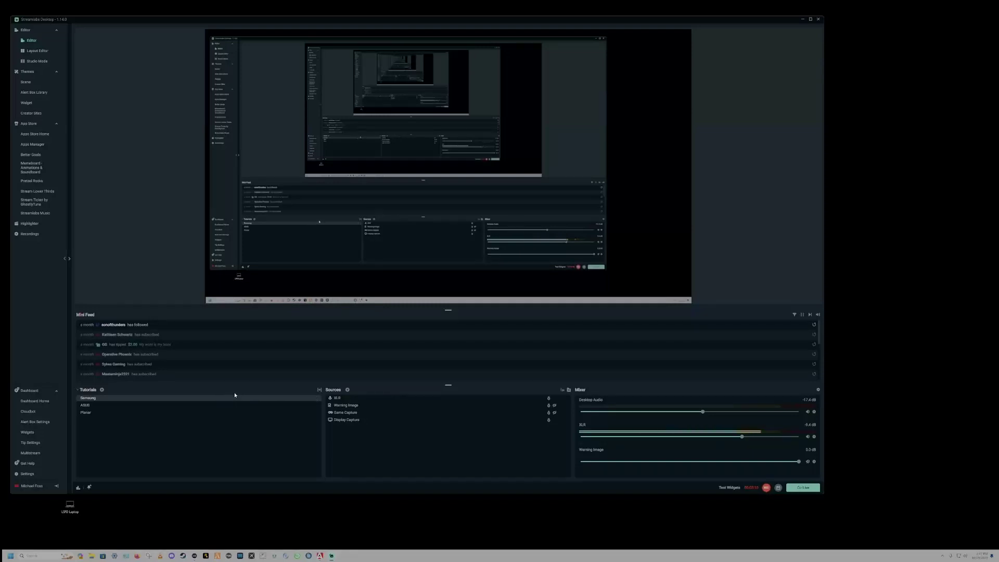
pyautogui.click(346, 390)
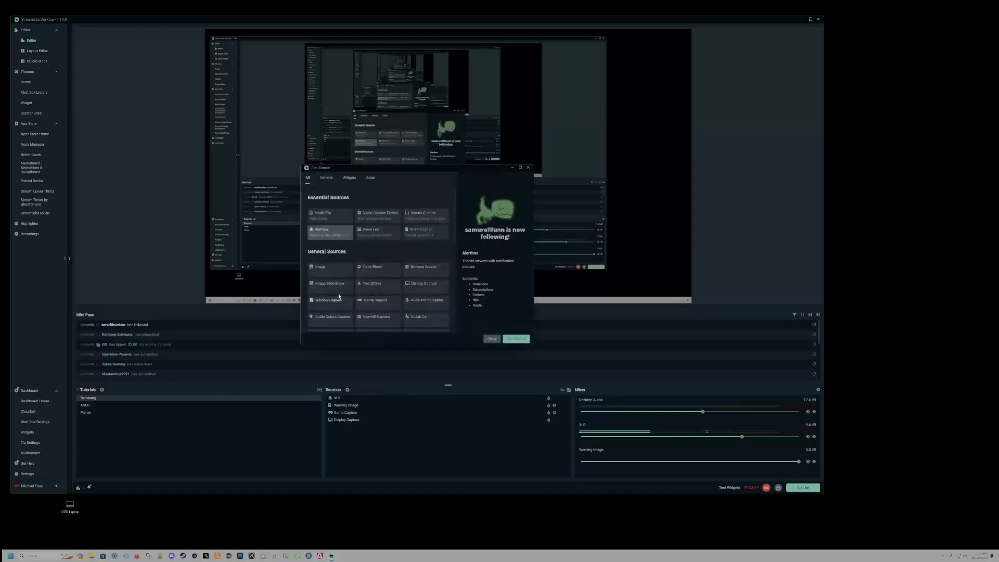
pyautogui.click(322, 268)
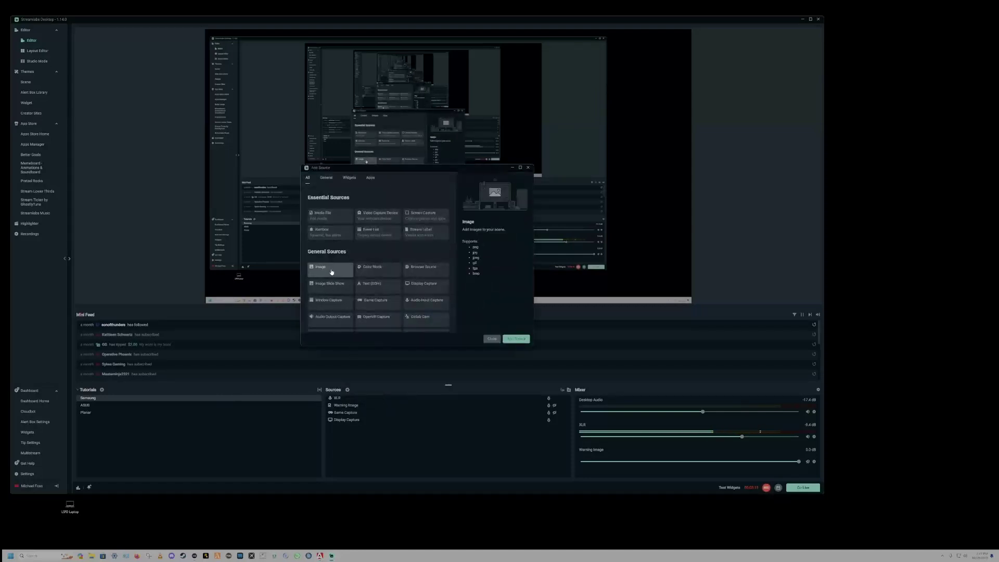
pyautogui.click(515, 339)
pyautogui.moveTo(359, 249); pyautogui.dragTo(336, 253)
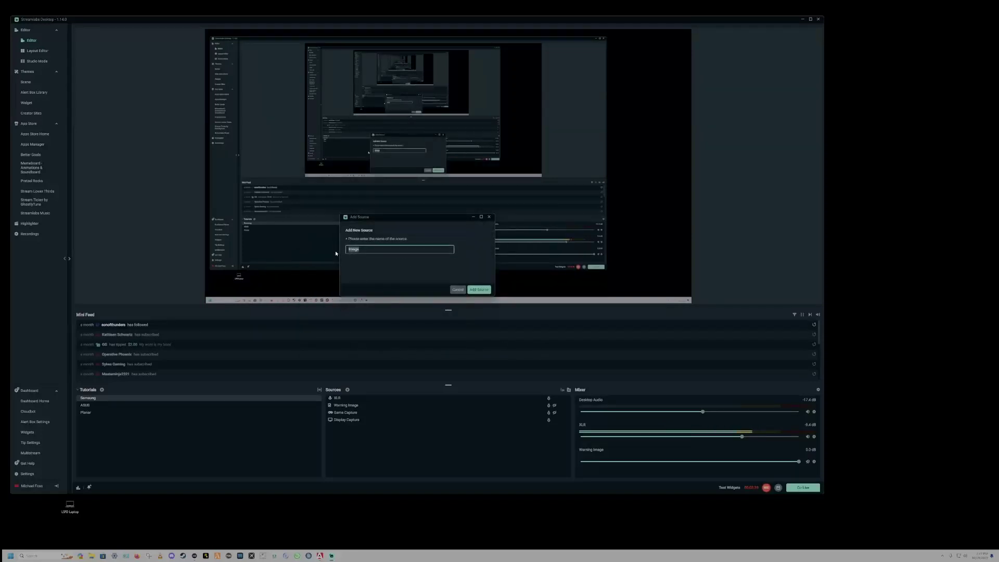
pyautogui.write('Laptop')
pyautogui.click(473, 290)
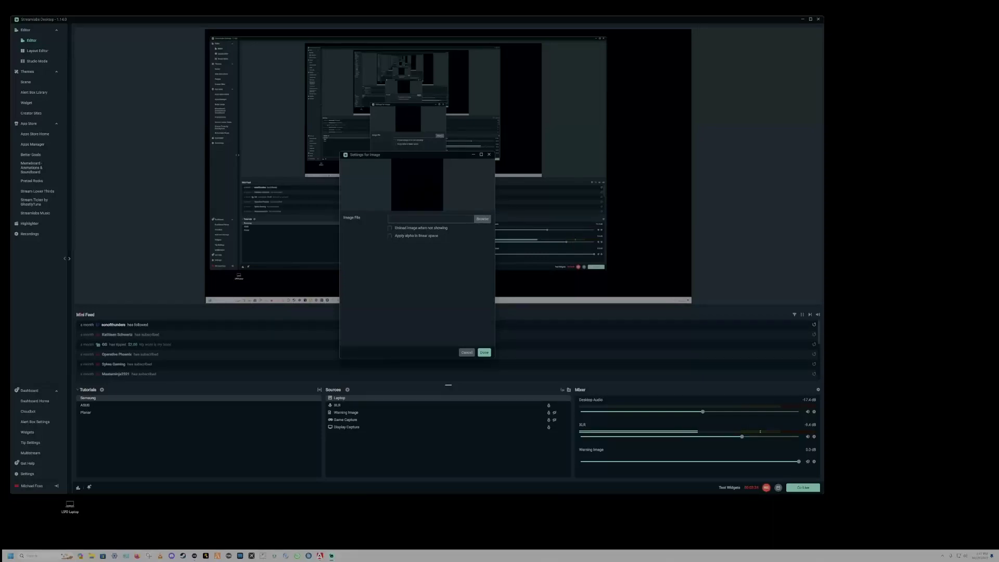
pyautogui.press('Return')
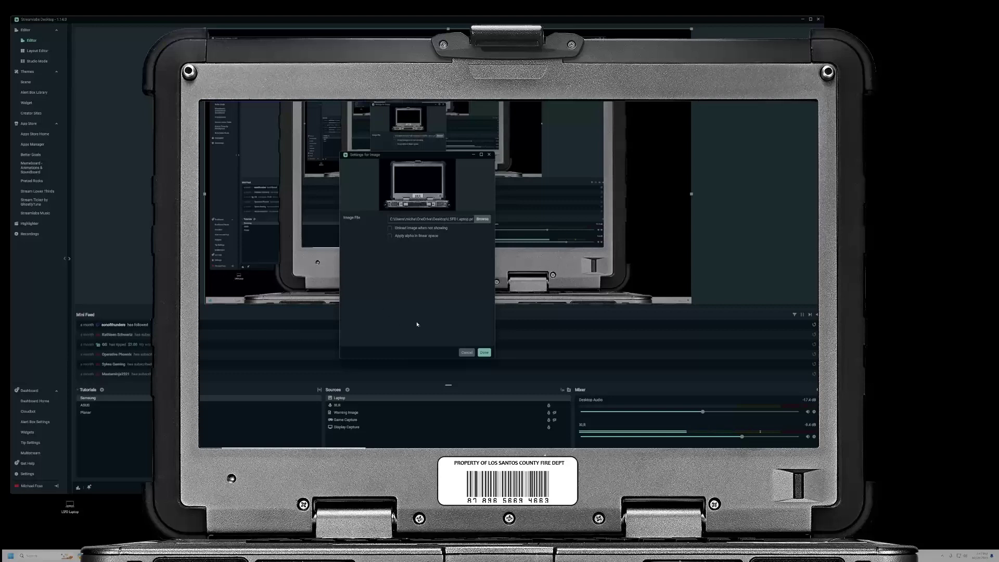
pyautogui.click(483, 352)
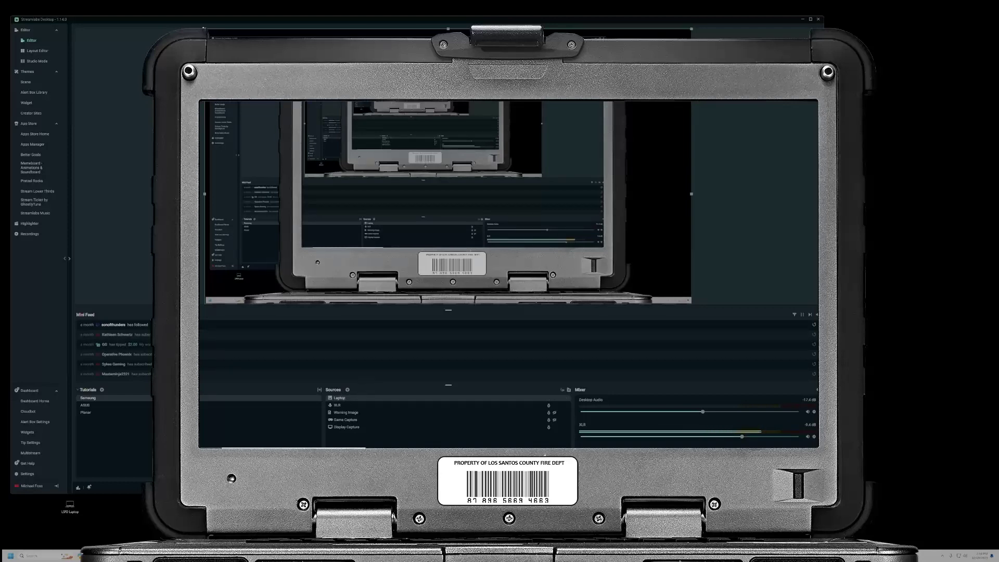
# Shrink the Laptop image and place it in the lower-right corner of the scene canvas
pyautogui.moveTo(208, 35); pyautogui.dragTo(416, 194)
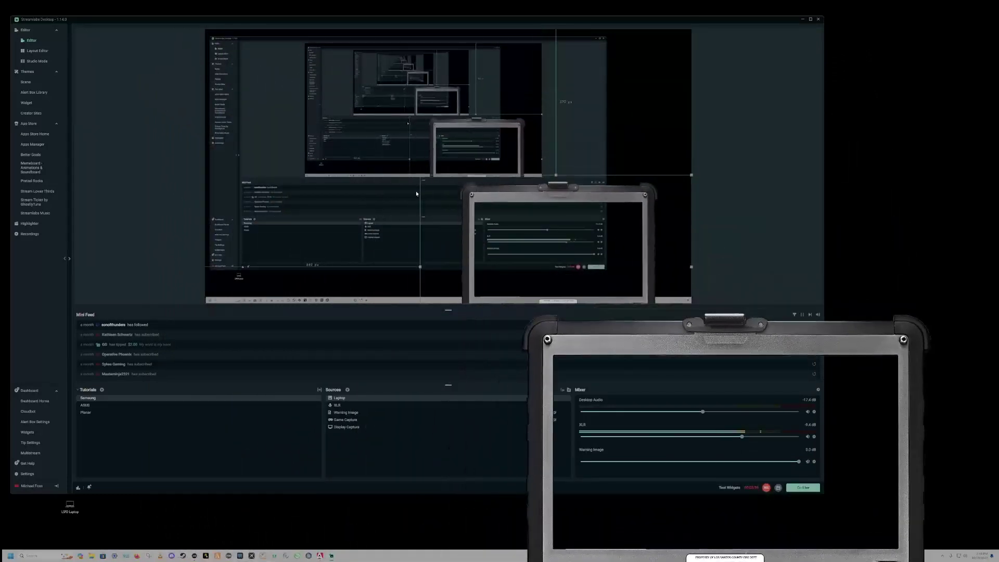
pyautogui.moveTo(457, 229); pyautogui.dragTo(474, 182)
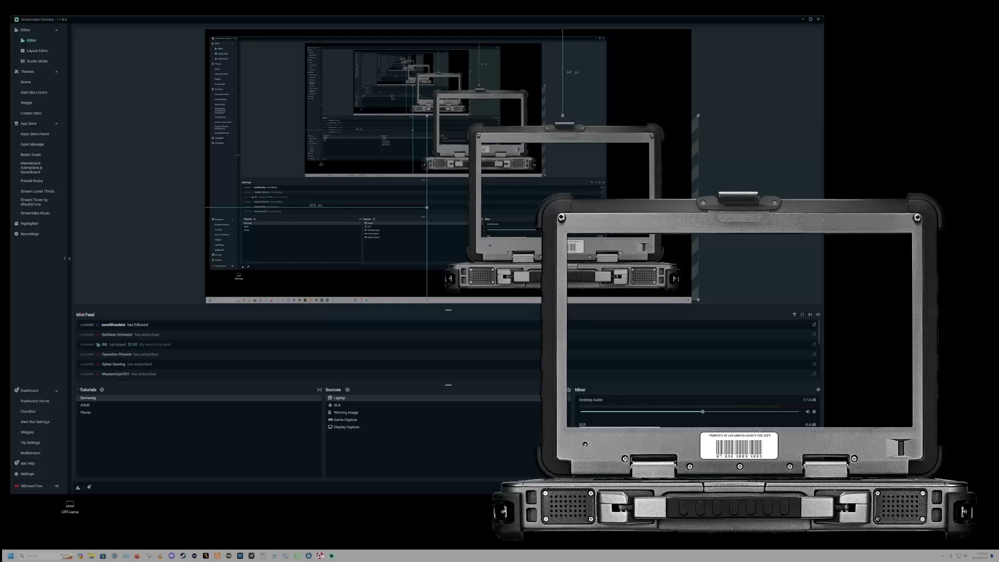
# Bring up the Sonoran CAD window, move it off this display, and add a window capture source named CAD for it
pyautogui.click(320, 556)
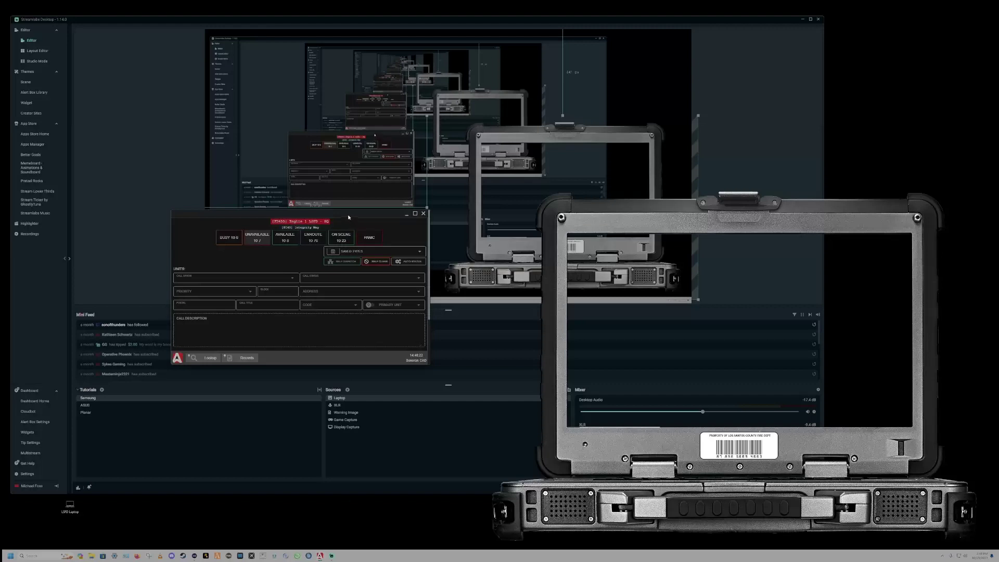
pyautogui.moveTo(349, 217); pyautogui.dragTo(332, 0)
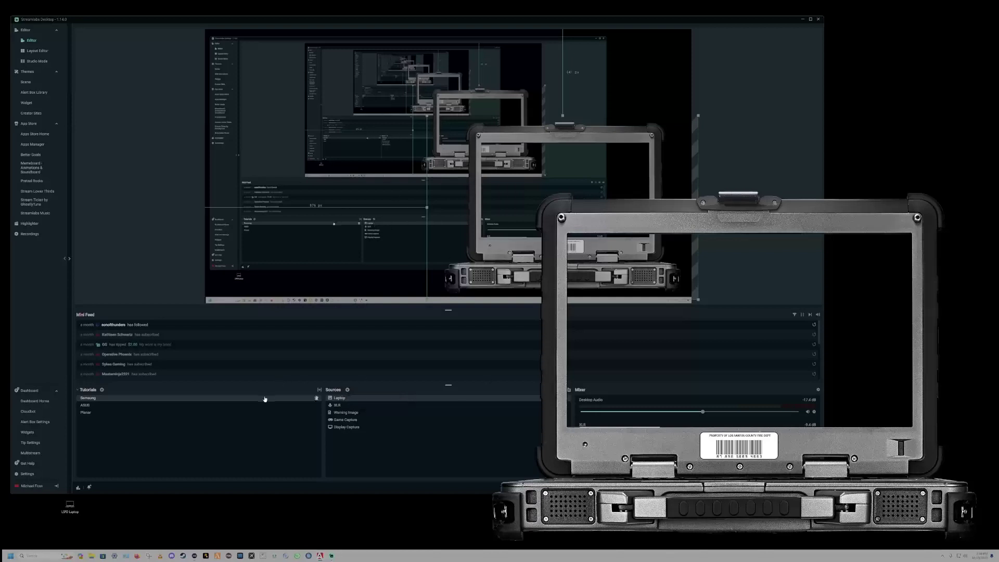
pyautogui.click(347, 391)
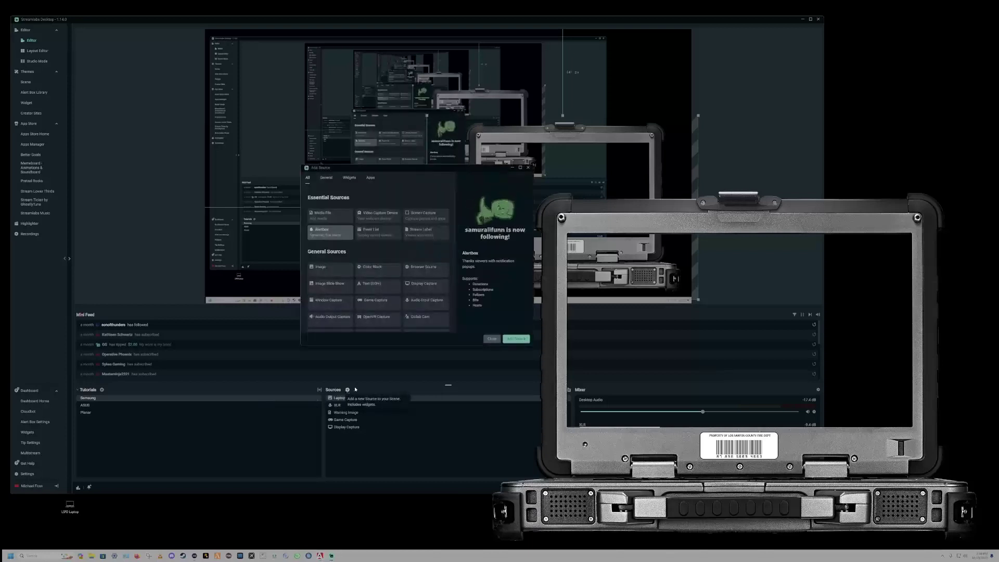
pyautogui.click(327, 304)
pyautogui.click(515, 338)
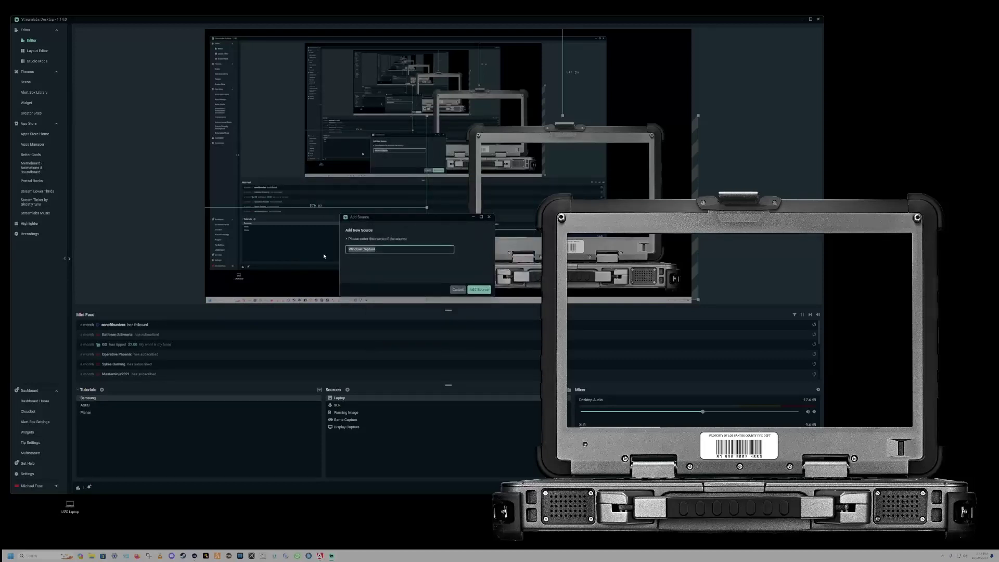
pyautogui.write('LS')
pyautogui.click(479, 290)
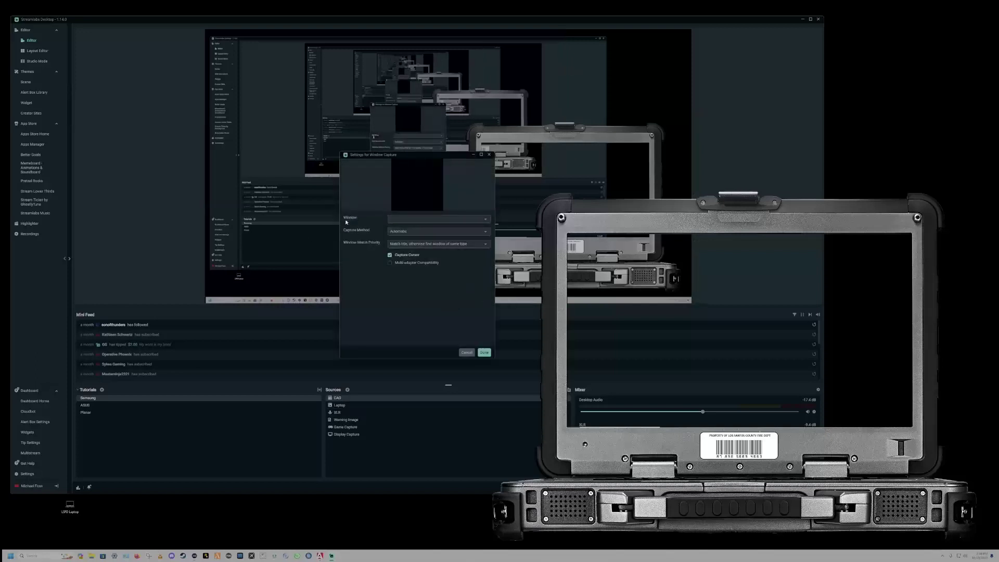
pyautogui.click(388, 219)
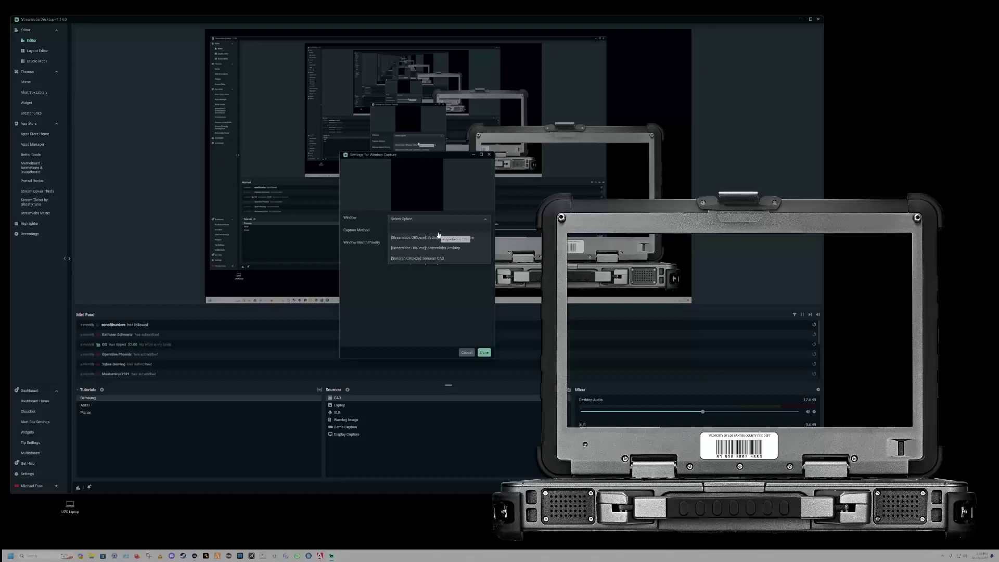
pyautogui.click(442, 259)
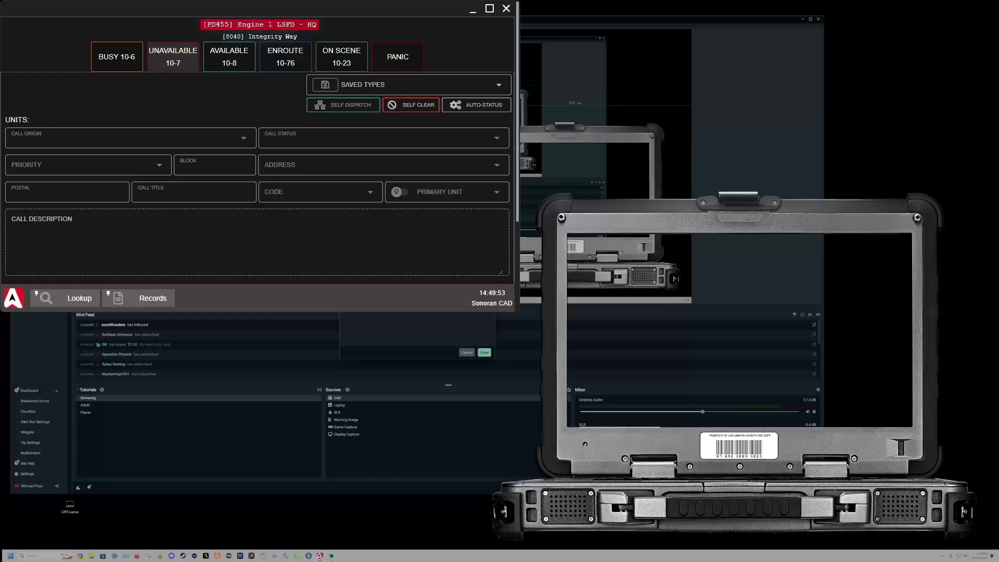
pyautogui.click(486, 353)
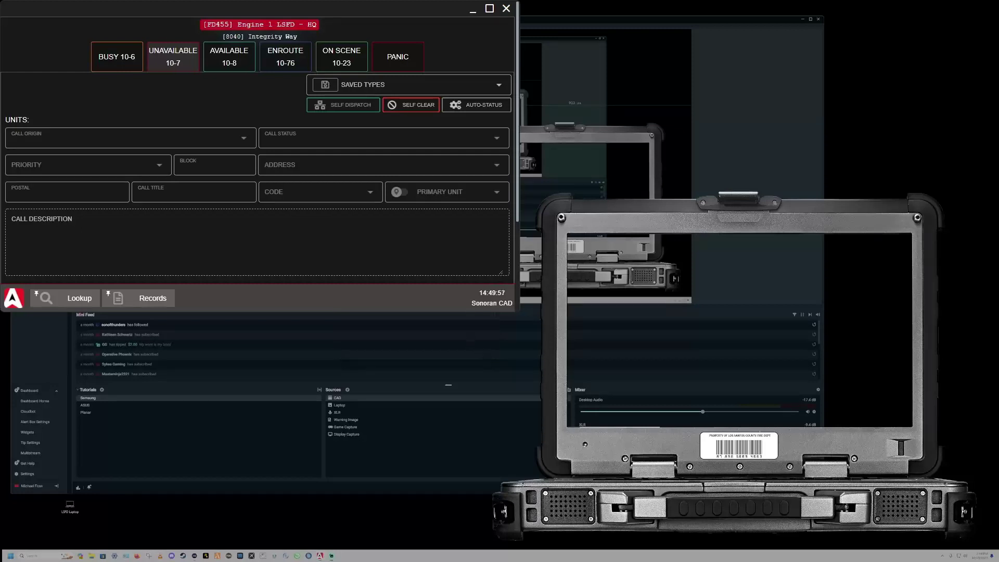
# Scale down the CAD capture and position it over the screen area of the laptop image
pyautogui.moveTo(331, 105); pyautogui.dragTo(537, 161)
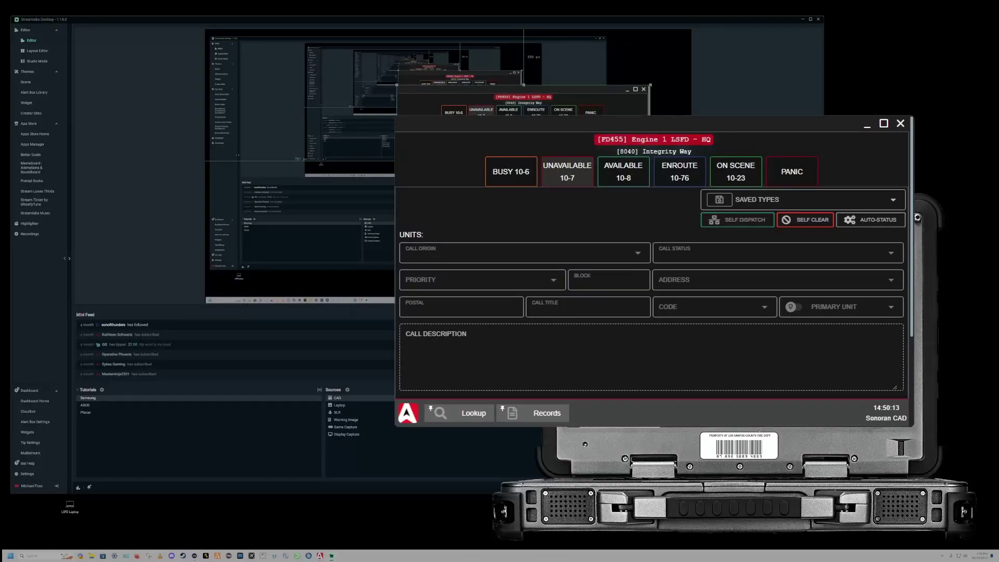
pyautogui.moveTo(397, 85); pyautogui.dragTo(494, 149)
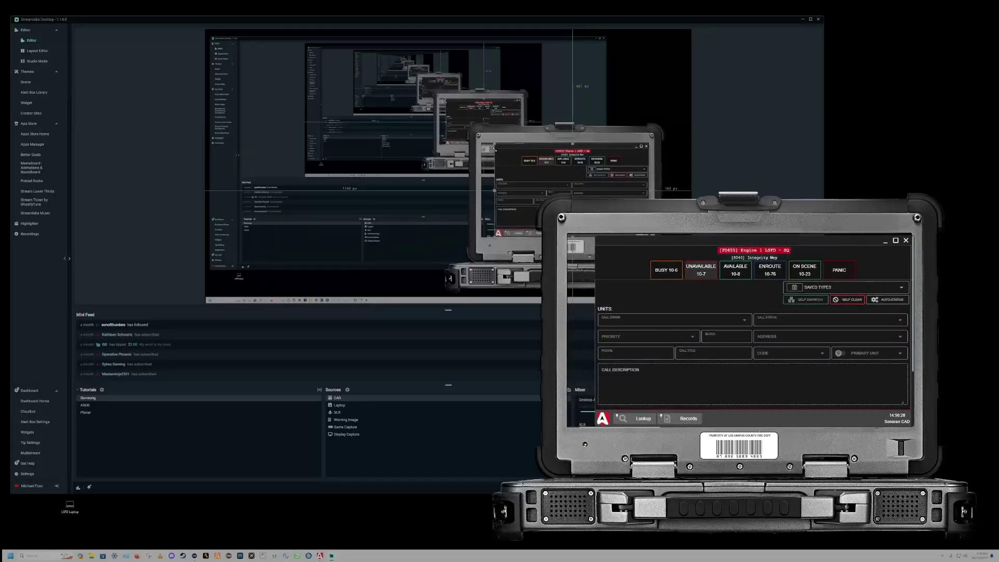
pyautogui.moveTo(494, 149)
pyautogui.mouseDown()
pyautogui.moveTo(468, 133)
pyautogui.moveTo(489, 153)
pyautogui.moveTo(480, 154)
pyautogui.mouseUp()
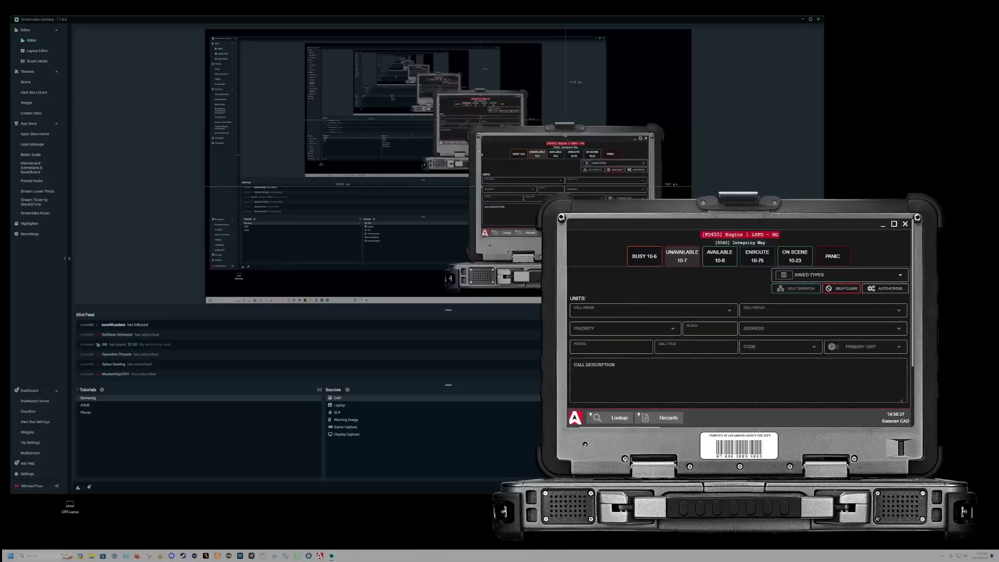
pyautogui.moveTo(480, 153); pyautogui.dragTo(499, 163)
pyautogui.moveTo(573, 191); pyautogui.dragTo(565, 186)
pyautogui.moveTo(565, 185); pyautogui.dragTo(566, 186)
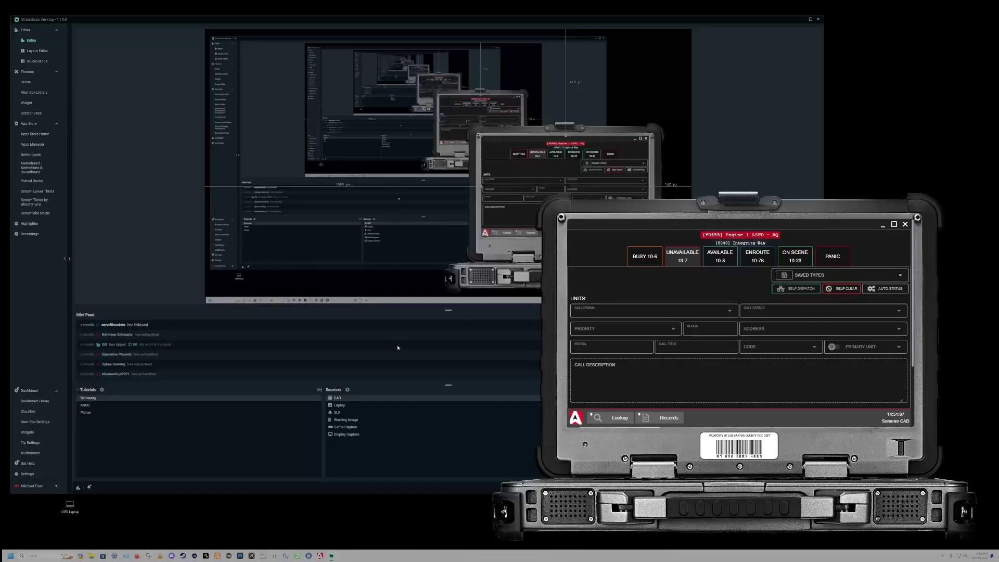
# Reorder the sources so Laptop sits above CAD, and nudge the CAD capture down to show its header inside the frame
pyautogui.click(342, 406)
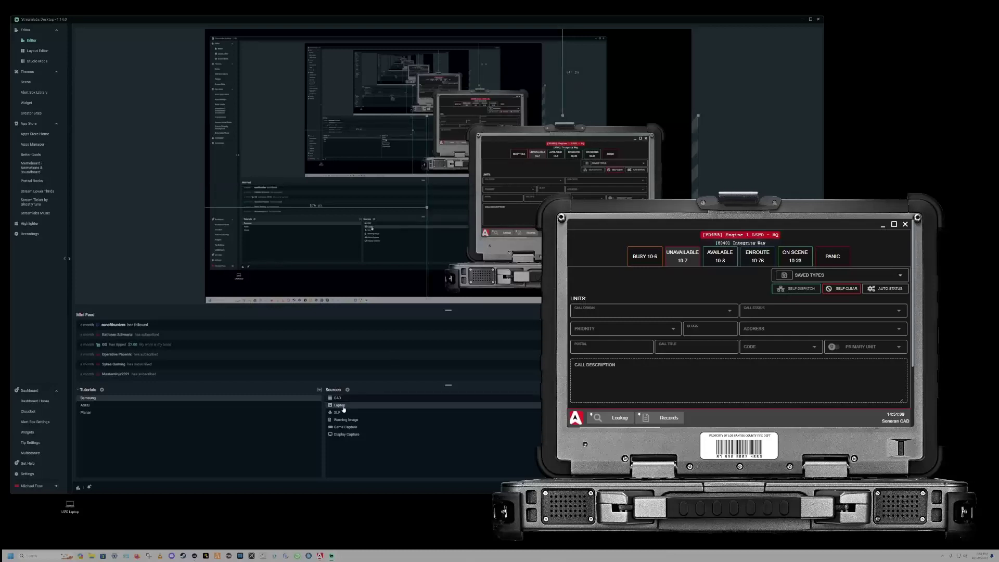
pyautogui.moveTo(343, 408); pyautogui.dragTo(343, 398)
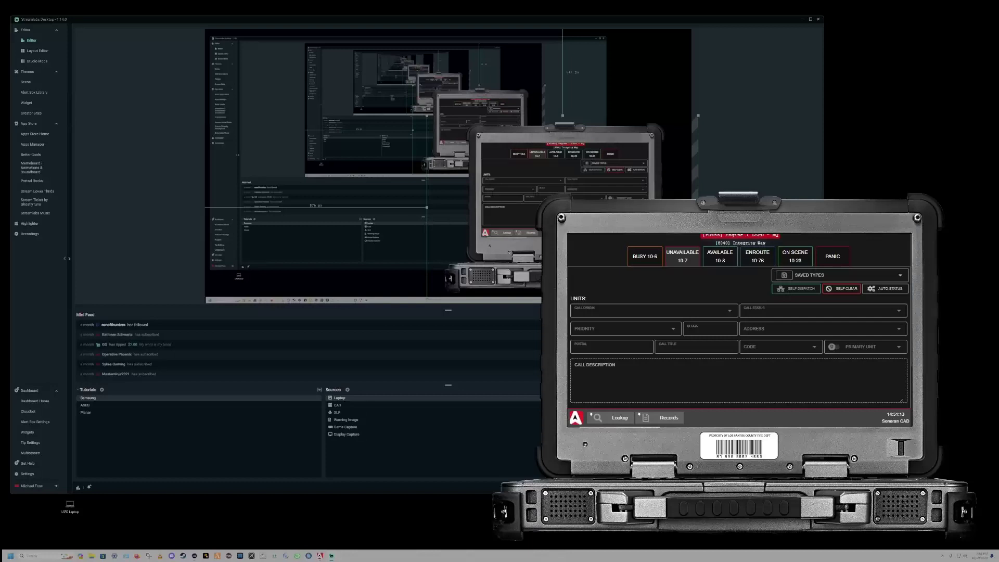
pyautogui.click(583, 183)
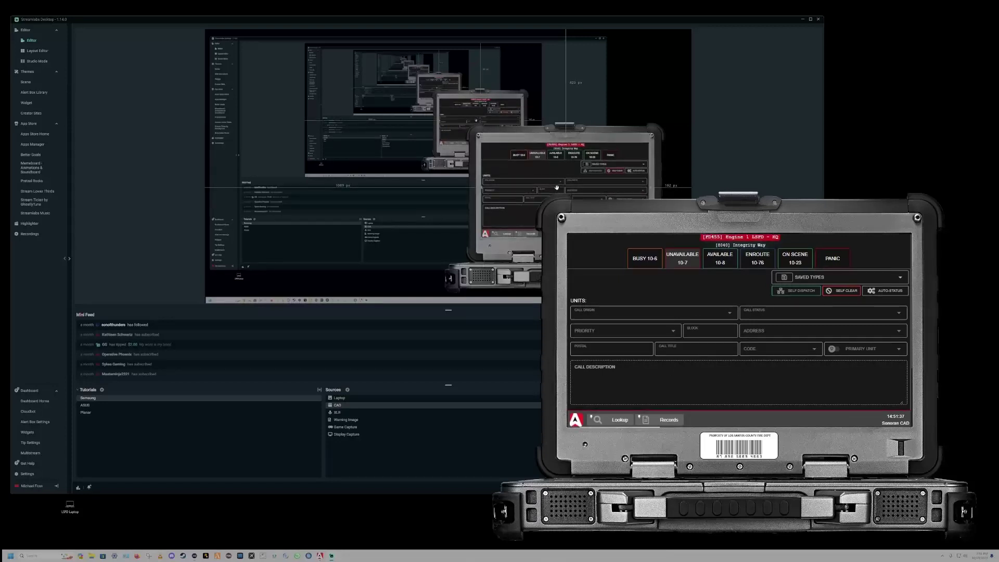
pyautogui.click(524, 173)
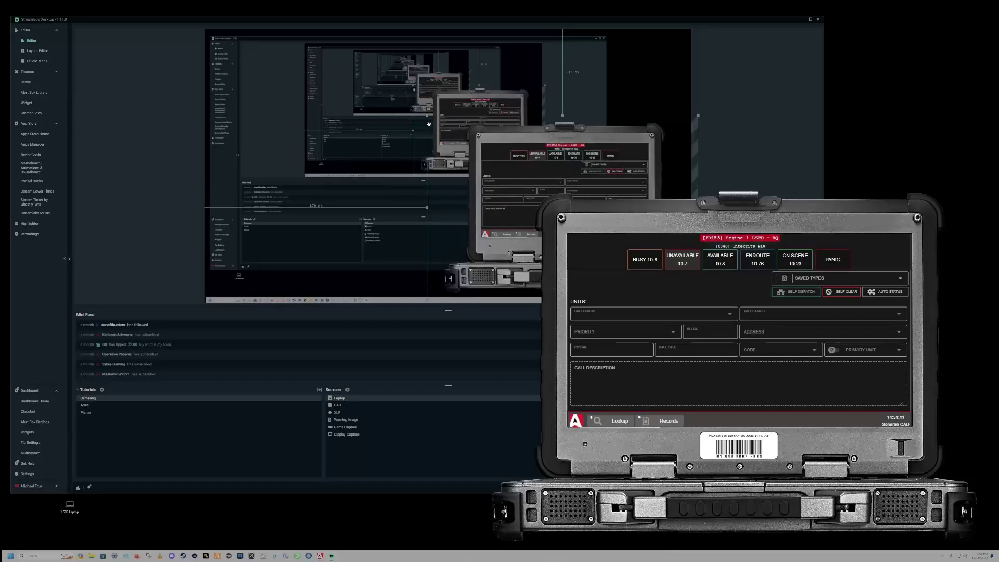
# Reduce the Laptop image slightly and resize the CAD capture to fit the smaller laptop screen opening
pyautogui.moveTo(426, 117); pyautogui.dragTo(441, 124)
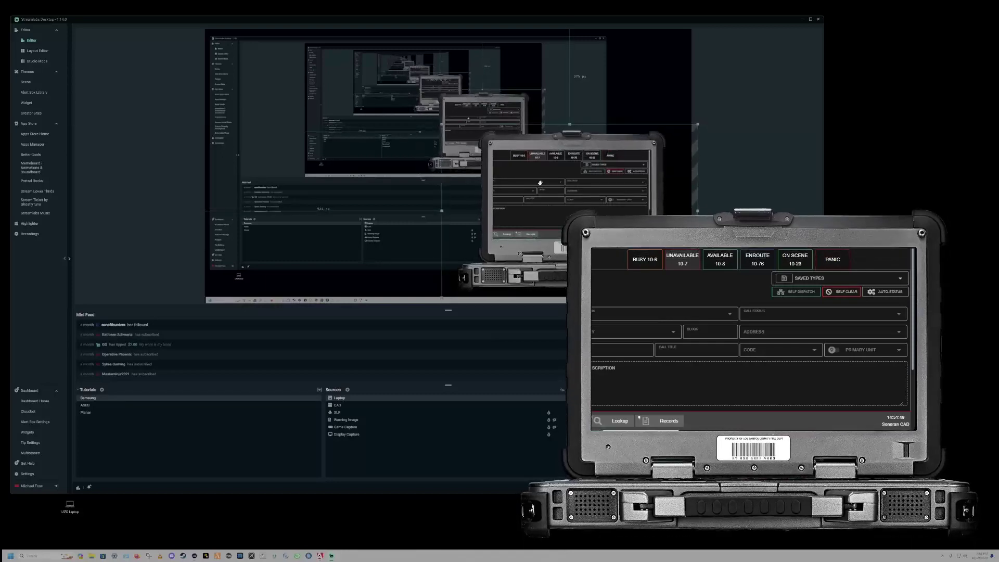
pyautogui.click(386, 405)
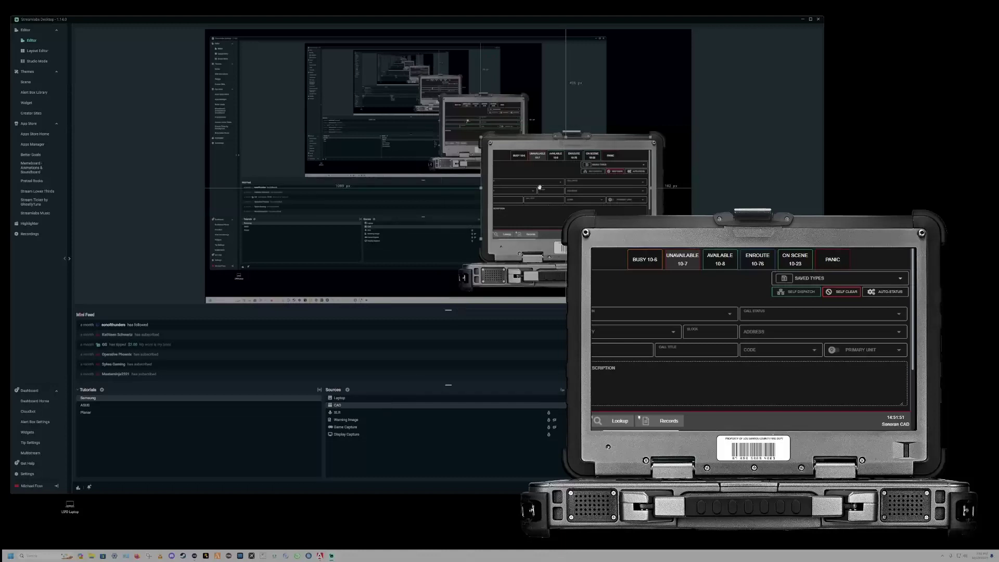
pyautogui.moveTo(481, 137); pyautogui.dragTo(489, 148)
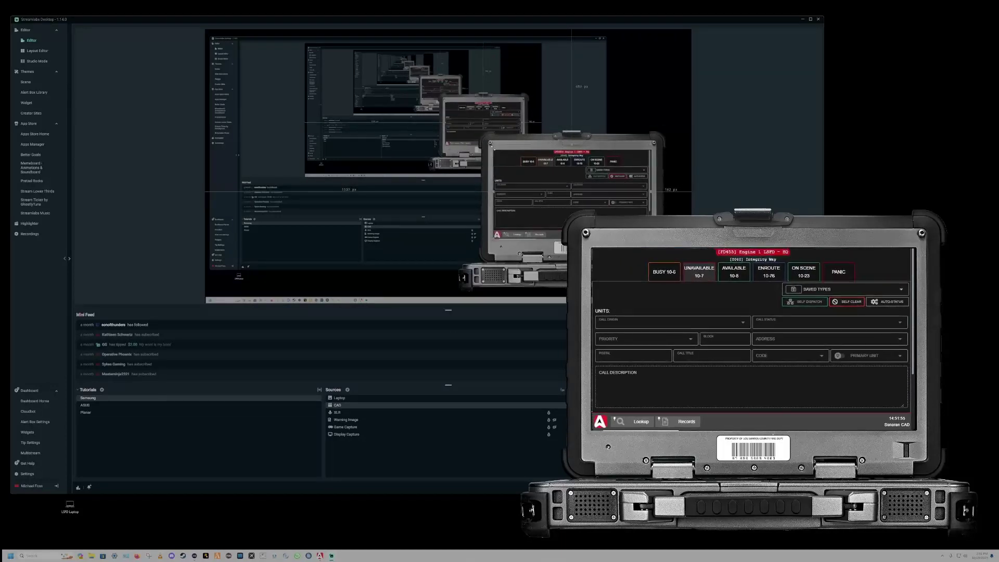
pyautogui.moveTo(490, 148); pyautogui.dragTo(501, 161)
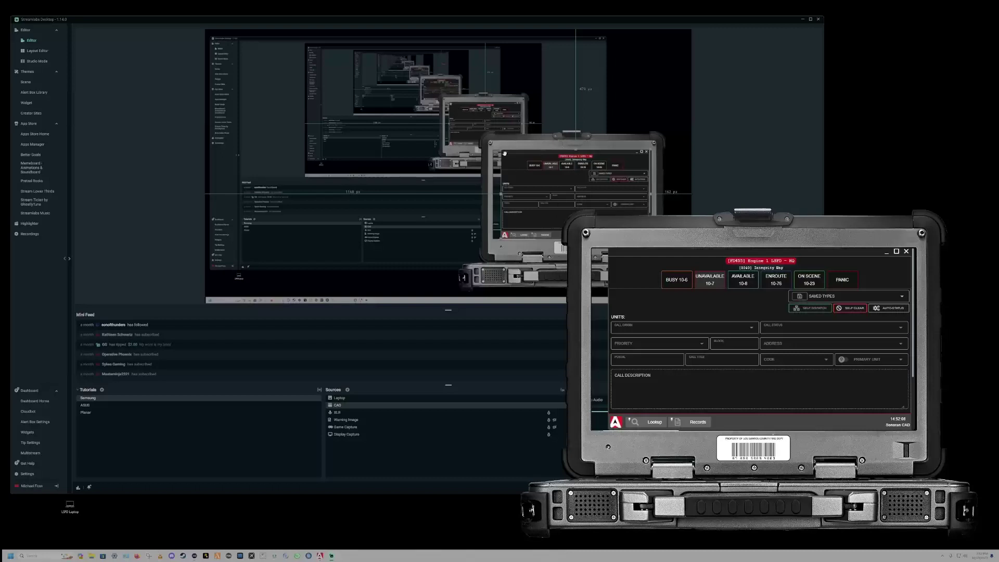
pyautogui.moveTo(502, 150); pyautogui.dragTo(491, 149)
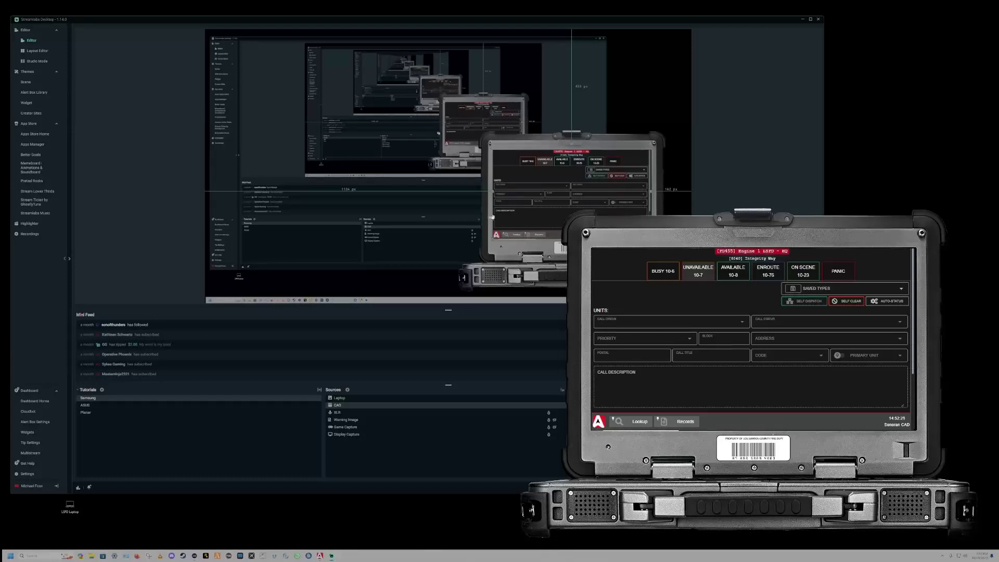
# Create a source folder named Laptop
pyautogui.click(339, 398)
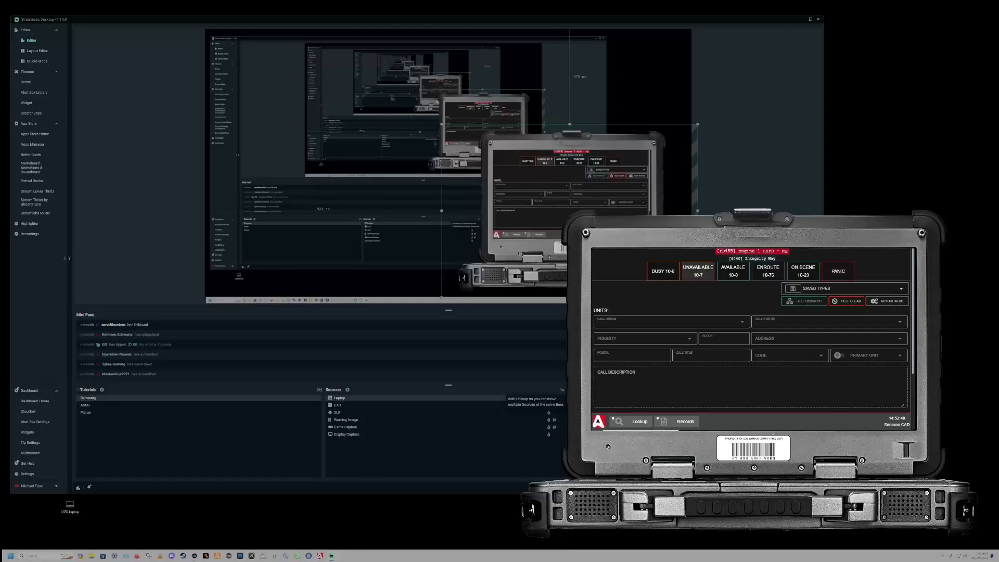
pyautogui.click(562, 390)
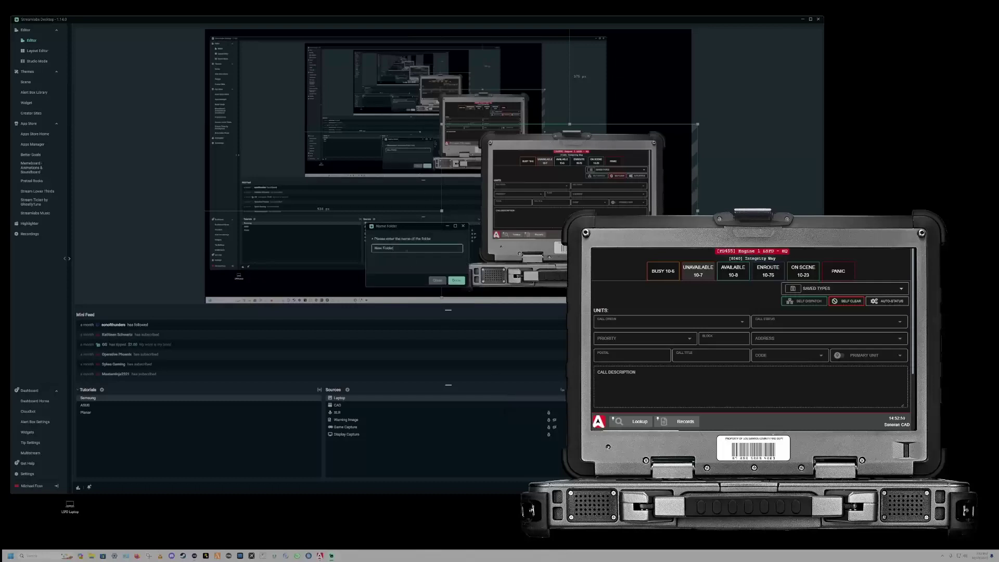
pyautogui.write('Laptop')
pyautogui.click(458, 281)
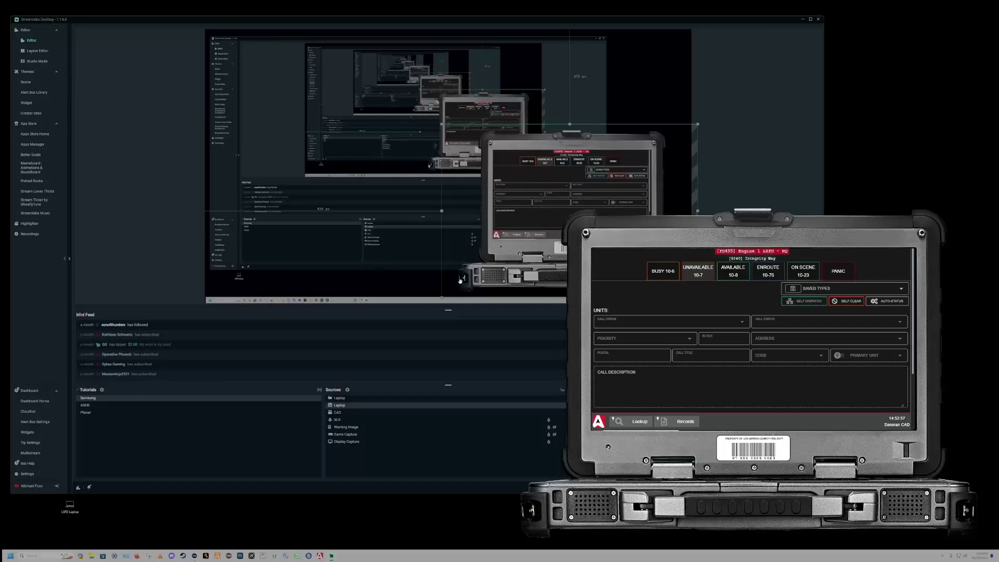
# Move the Laptop and CAD sources into the Laptop folder, ordered with Laptop above CAD
pyautogui.click(349, 405)
pyautogui.moveTo(349, 406); pyautogui.dragTo(355, 402)
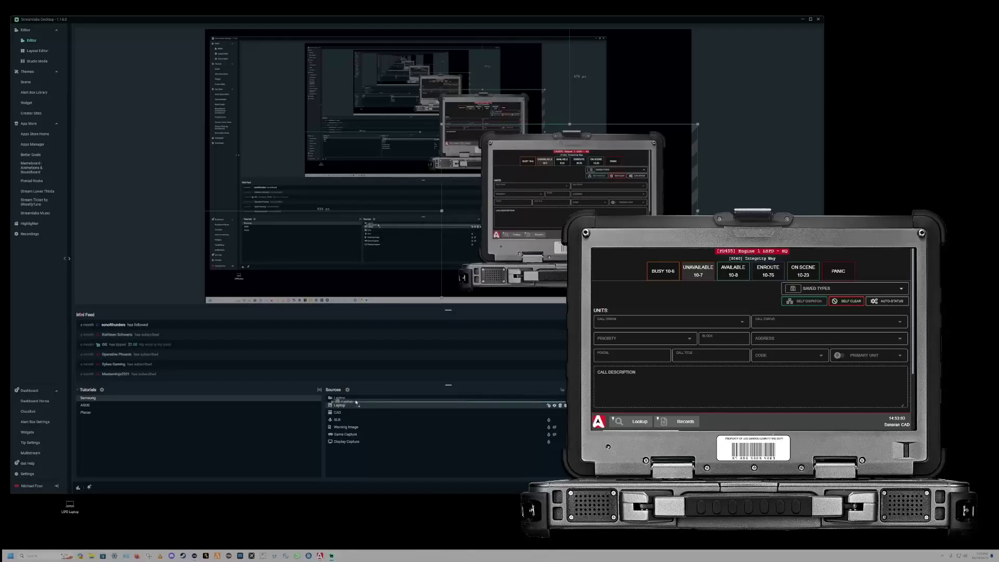
pyautogui.moveTo(356, 401); pyautogui.dragTo(357, 402)
pyautogui.moveTo(357, 402); pyautogui.dragTo(349, 413)
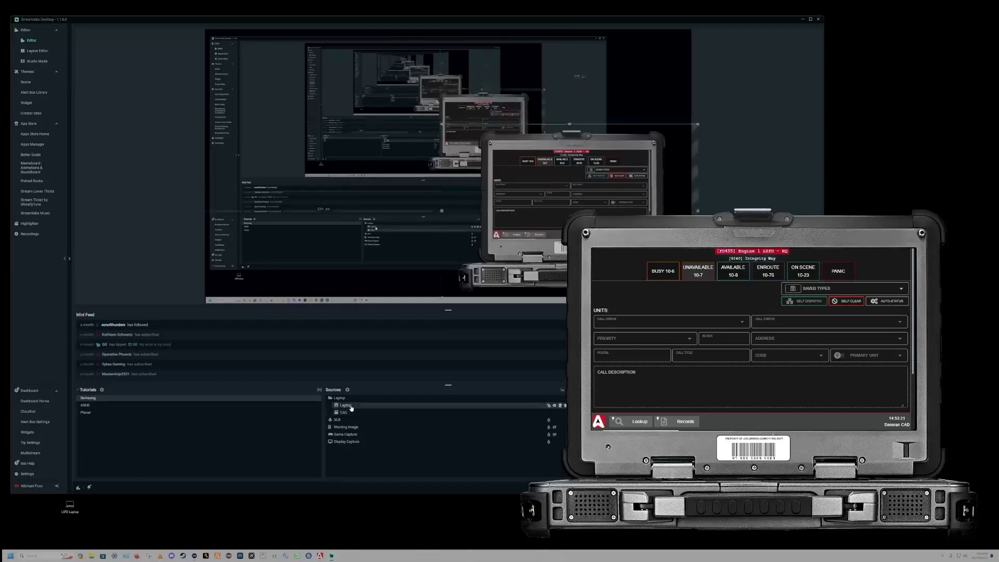
pyautogui.moveTo(351, 405); pyautogui.dragTo(347, 414)
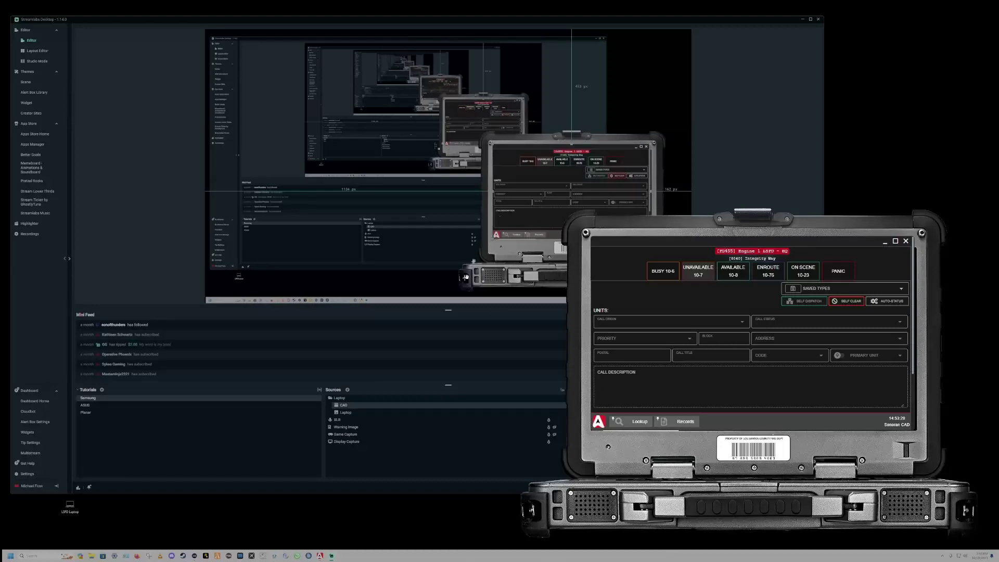
pyautogui.moveTo(352, 412); pyautogui.dragTo(353, 406)
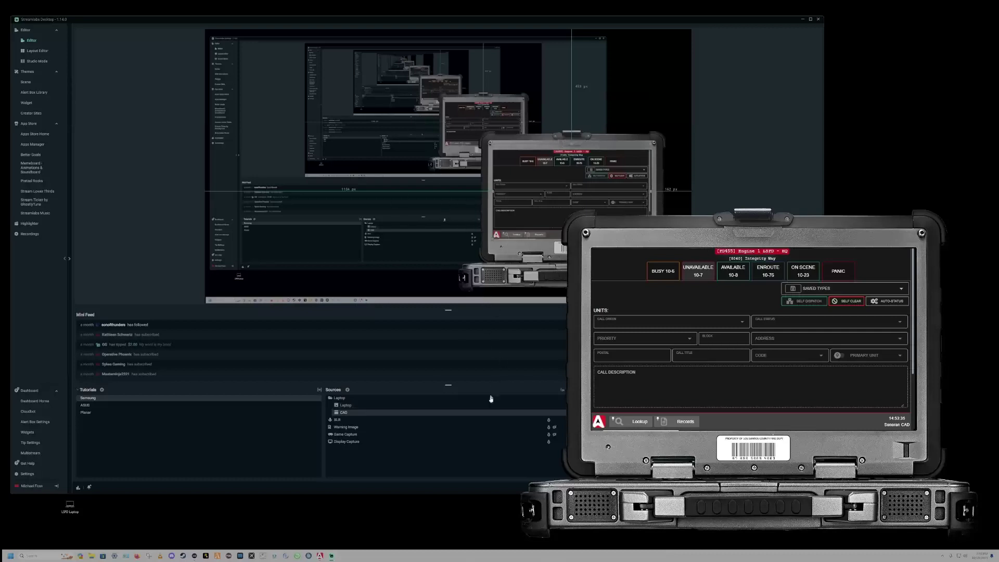
# Select the Laptop folder so both of its sources are selected together, and leave the folder collapsed
pyautogui.click(330, 398)
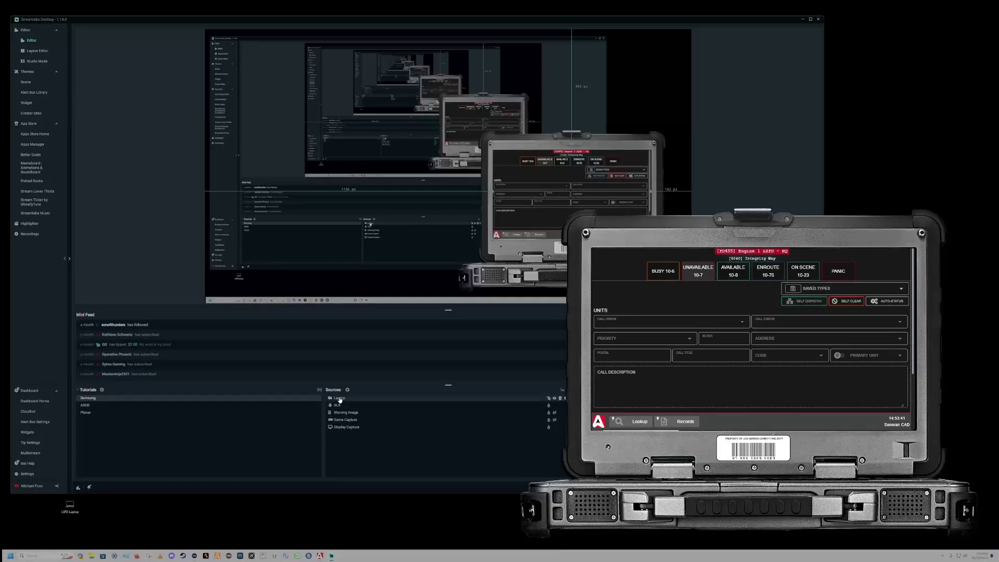
pyautogui.click(340, 398)
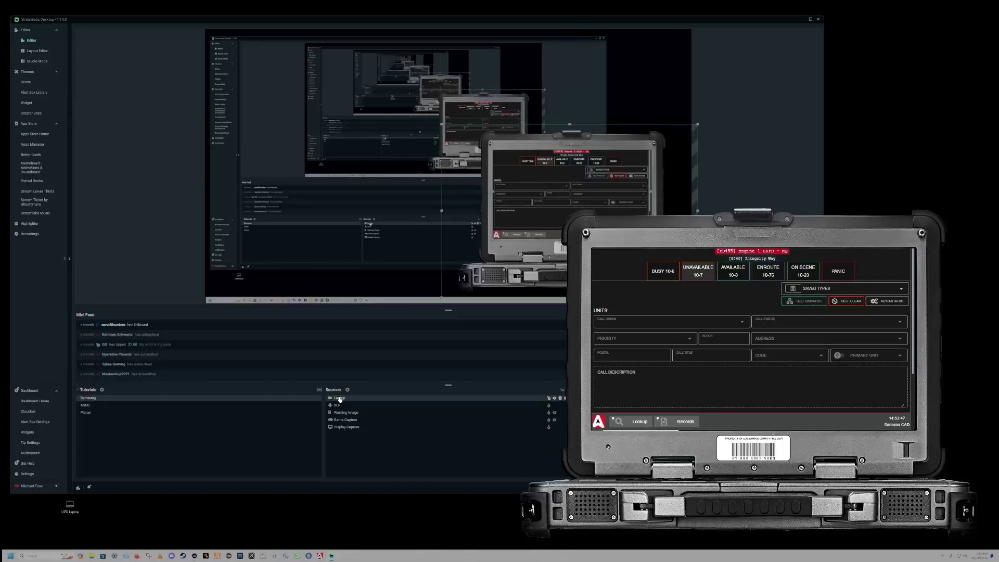
pyautogui.click(331, 399)
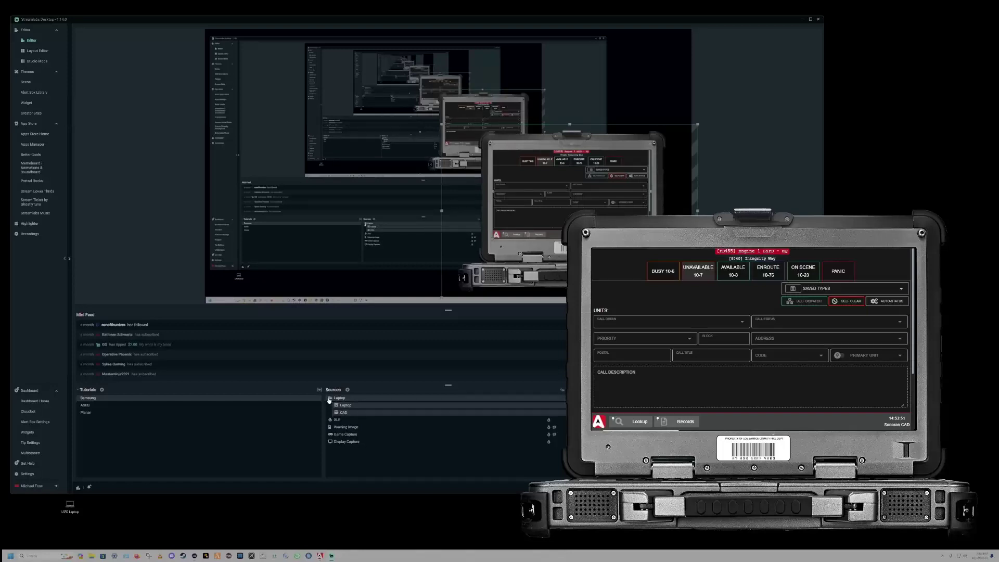
pyautogui.click(329, 399)
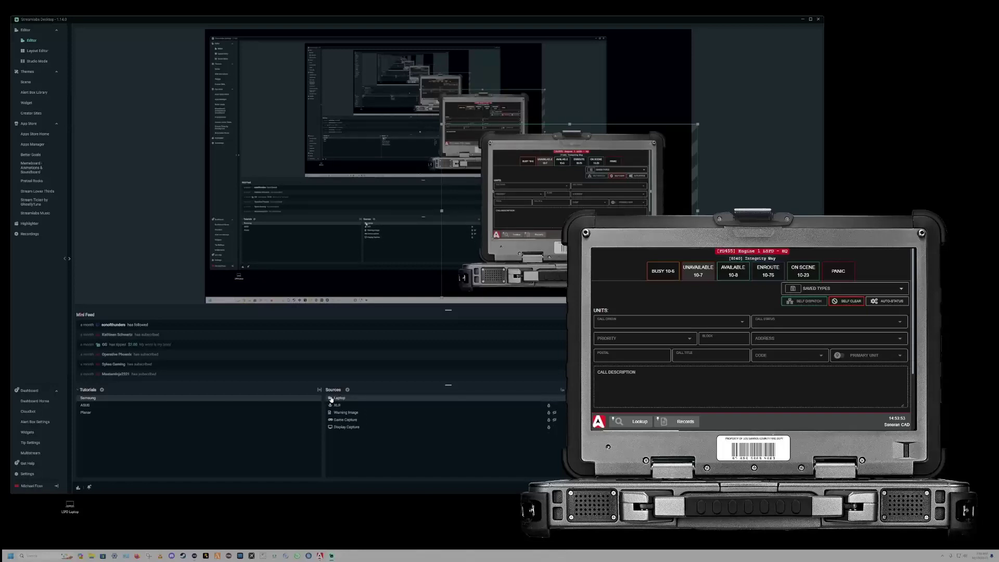
pyautogui.click(330, 399)
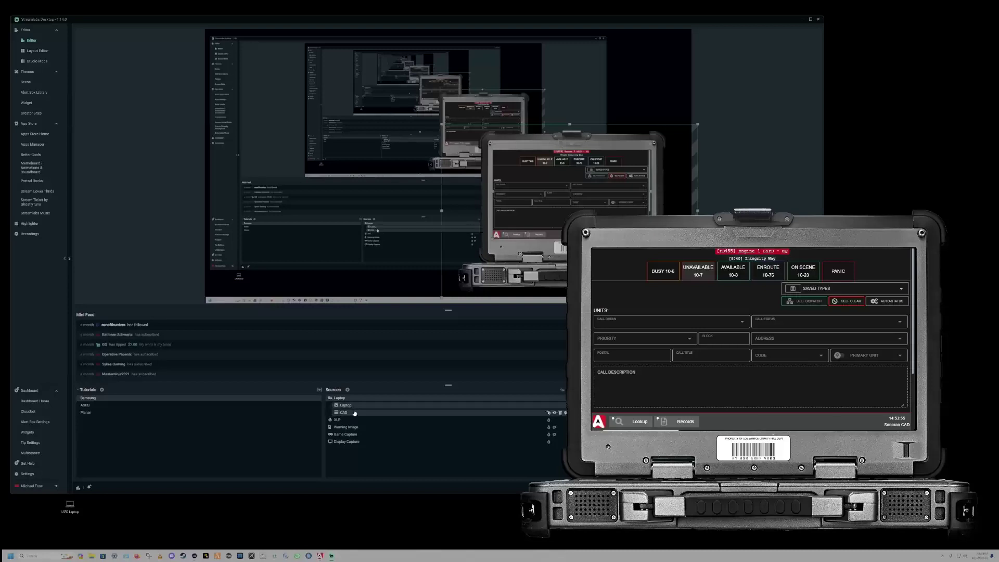
pyautogui.click(329, 398)
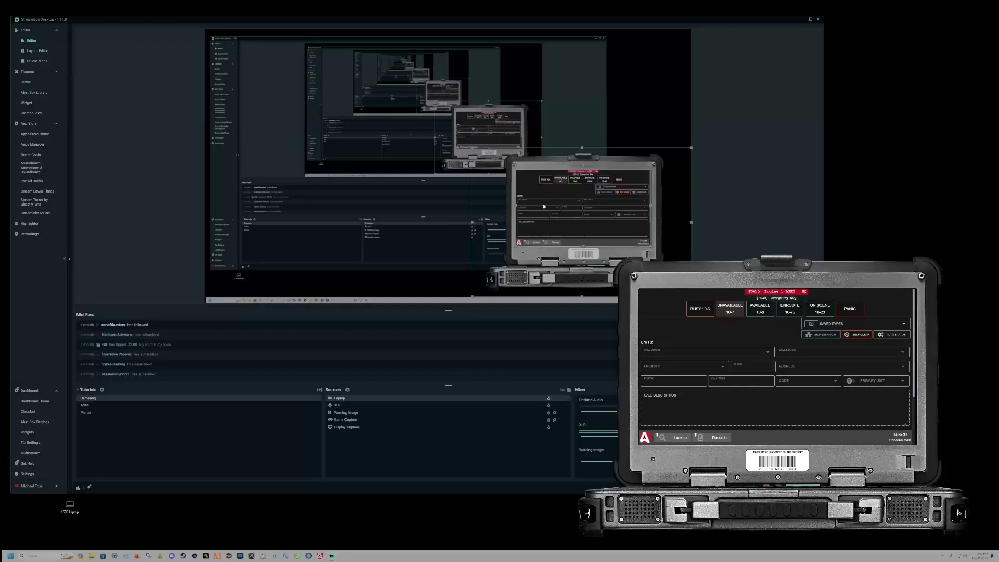
# Nudge the grouped laptop overlay slightly on the canvas and lock the Laptop folder
pyautogui.click(564, 225)
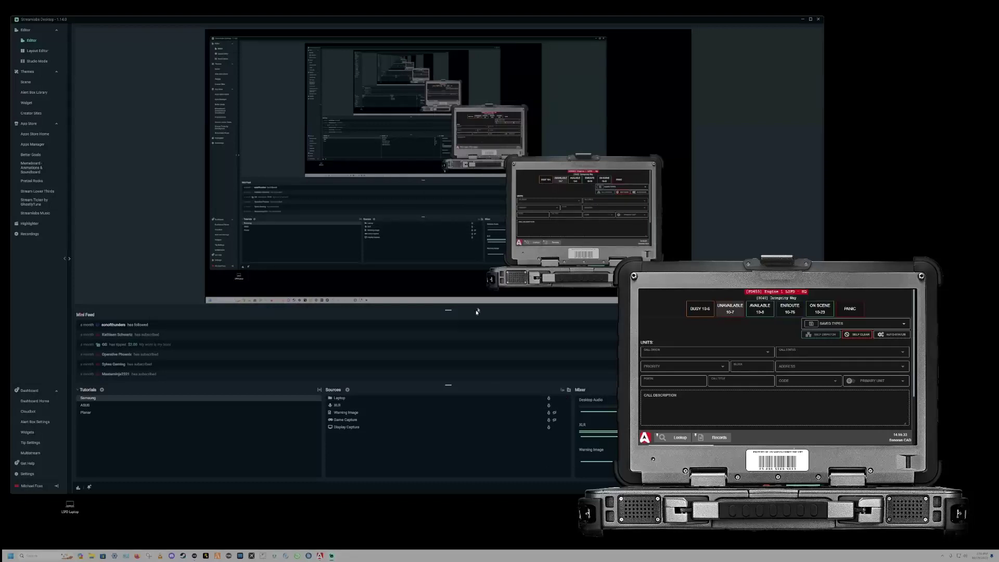
pyautogui.moveTo(573, 234)
pyautogui.mouseDown()
pyautogui.moveTo(414, 187)
pyautogui.moveTo(504, 180)
pyautogui.moveTo(567, 213)
pyautogui.moveTo(576, 234)
pyautogui.mouseUp()
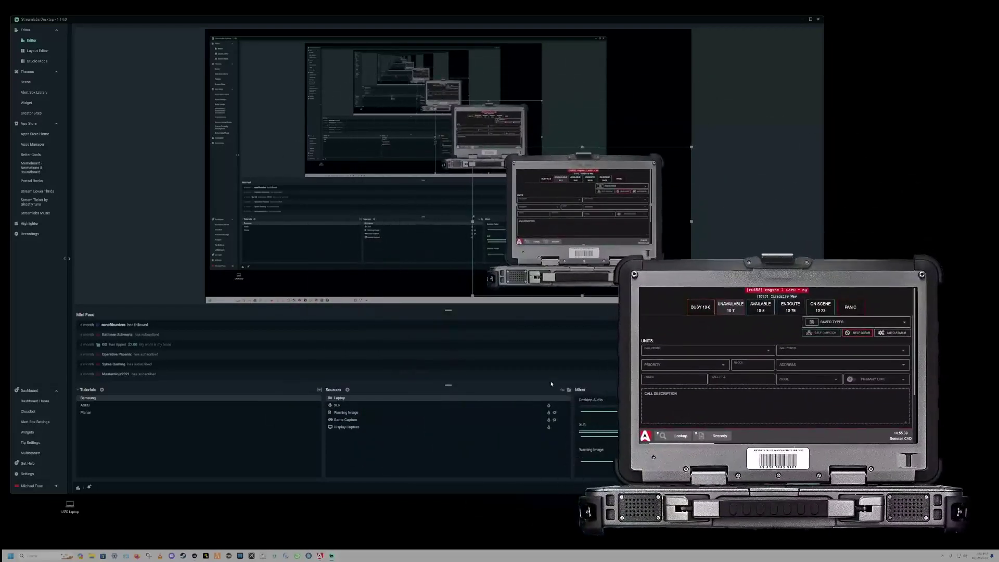
pyautogui.click(548, 397)
# Switch to Stream Deck and assign a Streamlabs Desktop Source action to an empty key in the fourth row
pyautogui.click(197, 555)
pyautogui.moveTo(187, 84); pyautogui.dragTo(346, 199)
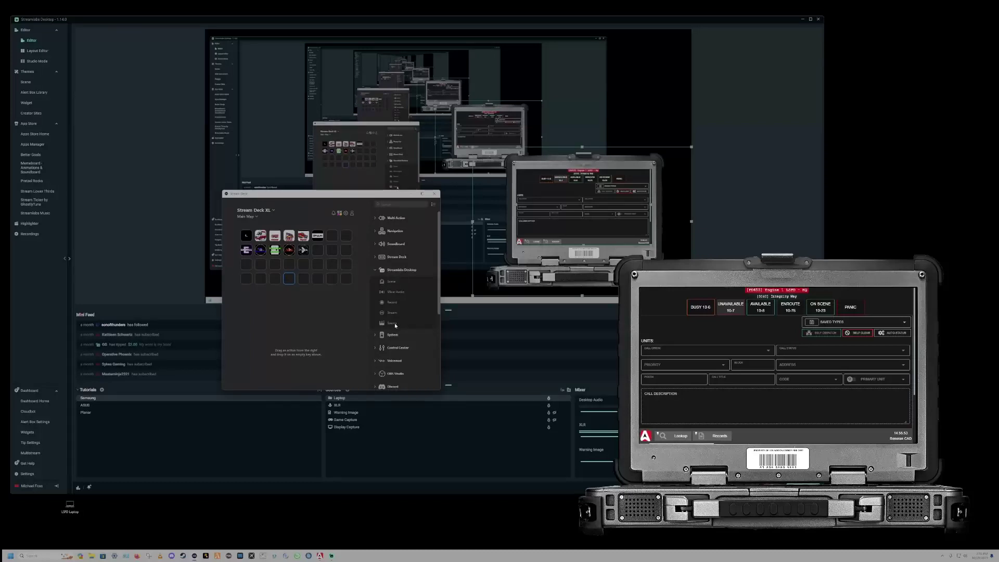
pyautogui.moveTo(395, 324); pyautogui.dragTo(289, 280)
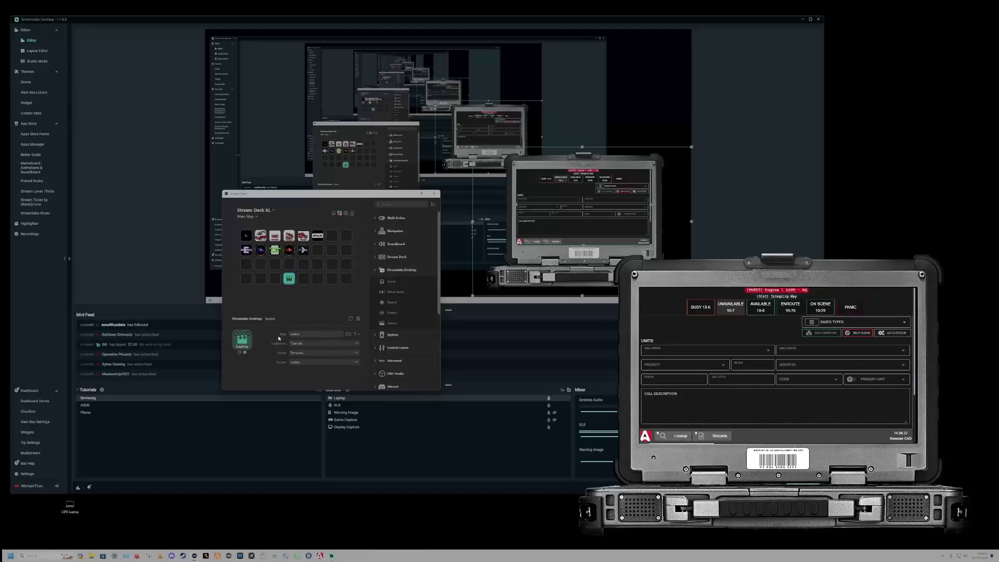
# Search the icon library for "laptop" and apply the grey laptop icon to the new key
pyautogui.click(249, 334)
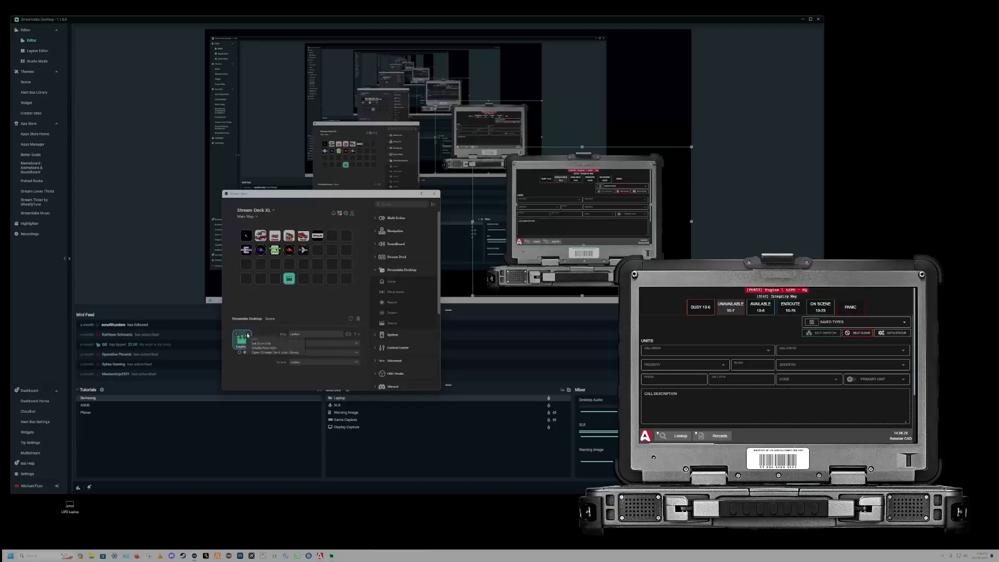
pyautogui.click(270, 353)
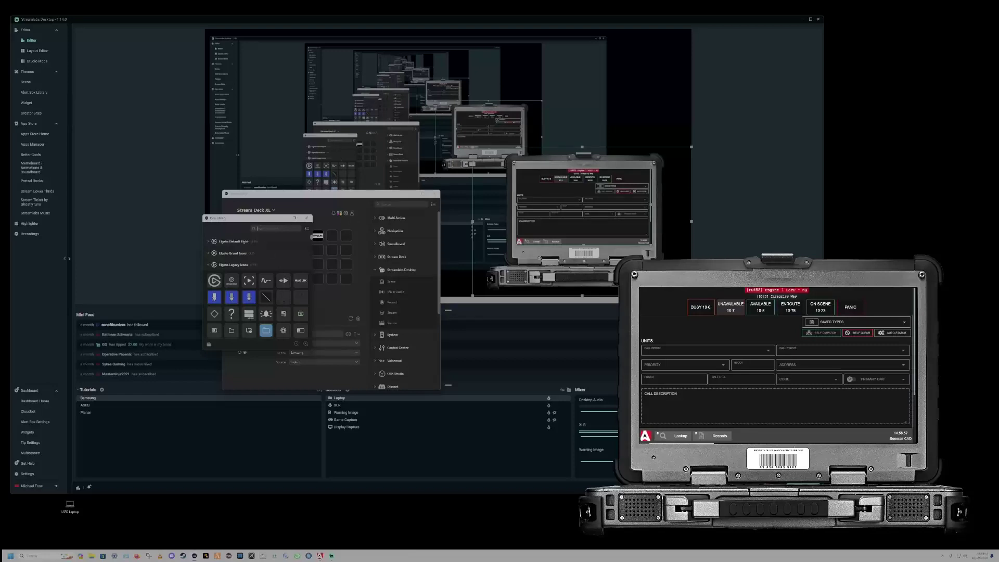
pyautogui.write('op')
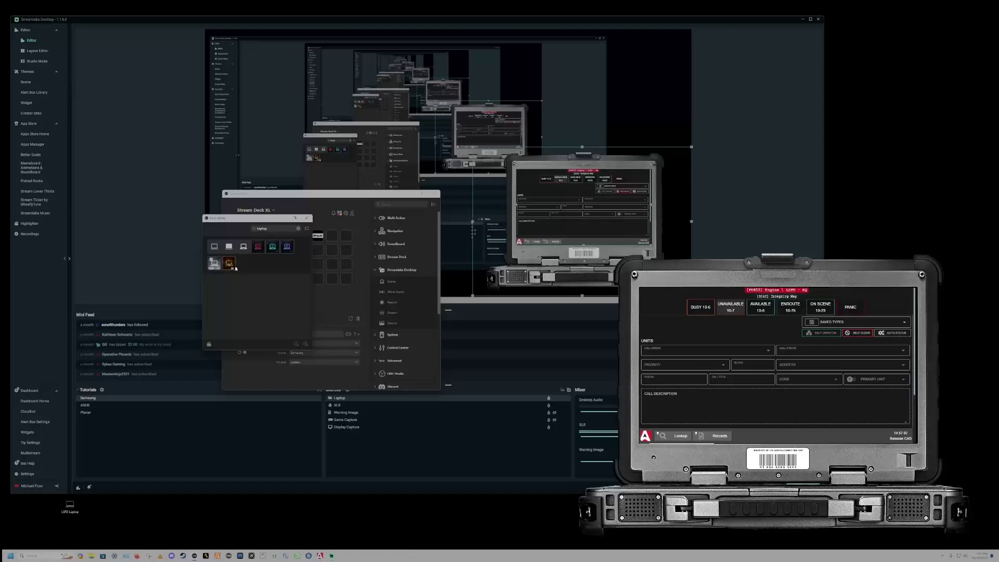
pyautogui.moveTo(244, 217); pyautogui.dragTo(314, 196)
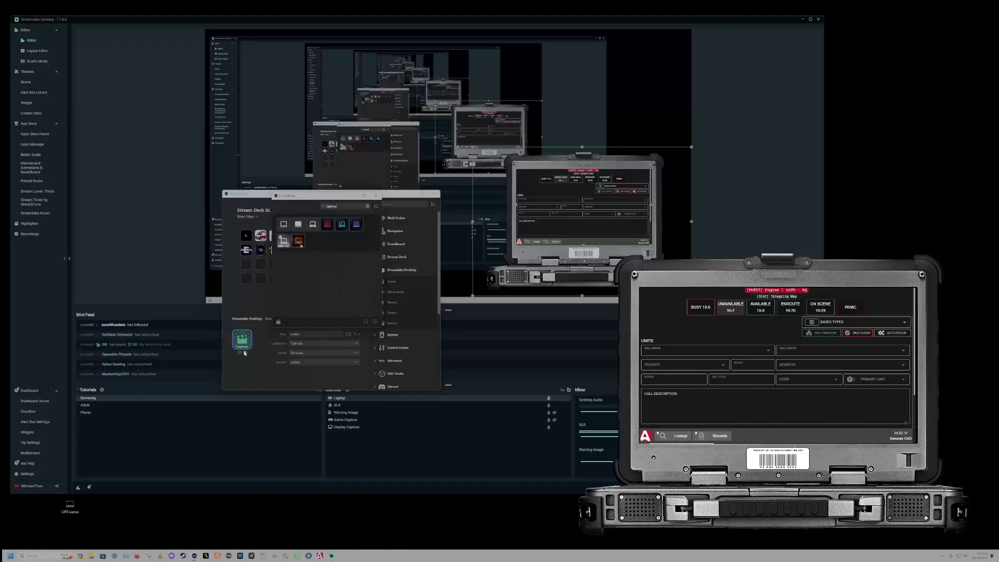
pyautogui.click(328, 226)
pyautogui.click(285, 241)
pyautogui.click(376, 198)
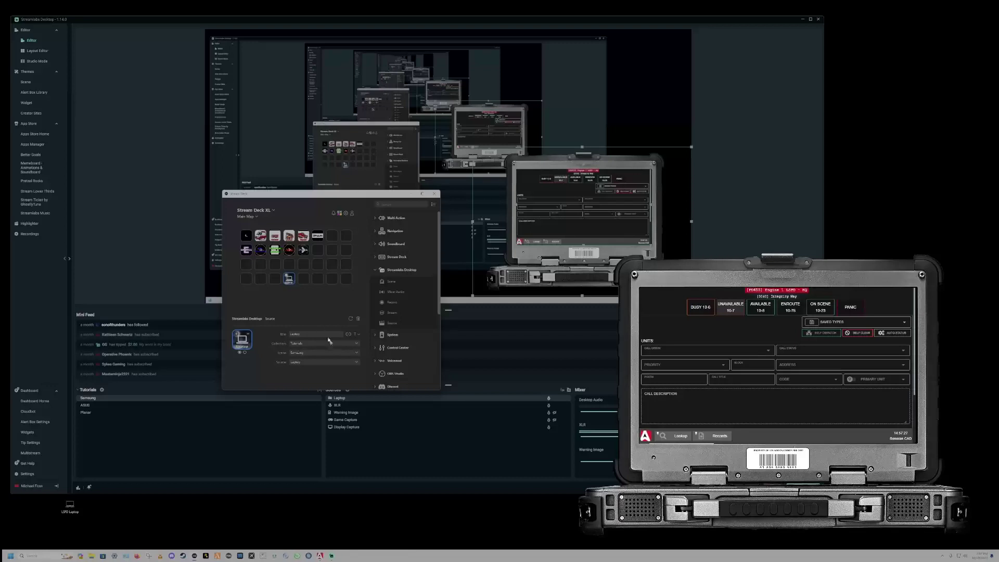
# Set the key's collection to Tutorials and its source to the Laptop folder
pyautogui.moveTo(330, 196); pyautogui.dragTo(350, 194)
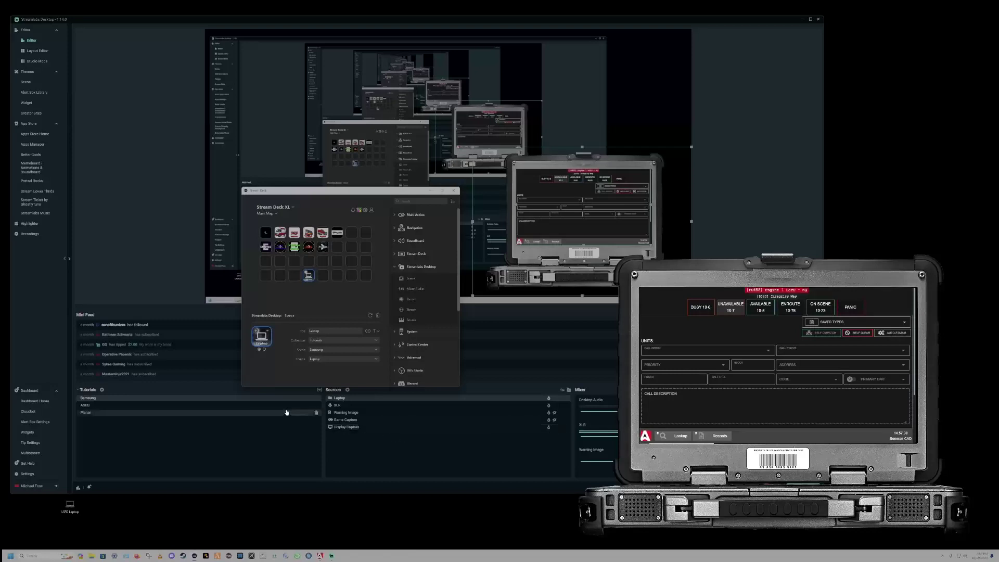
pyautogui.click(317, 341)
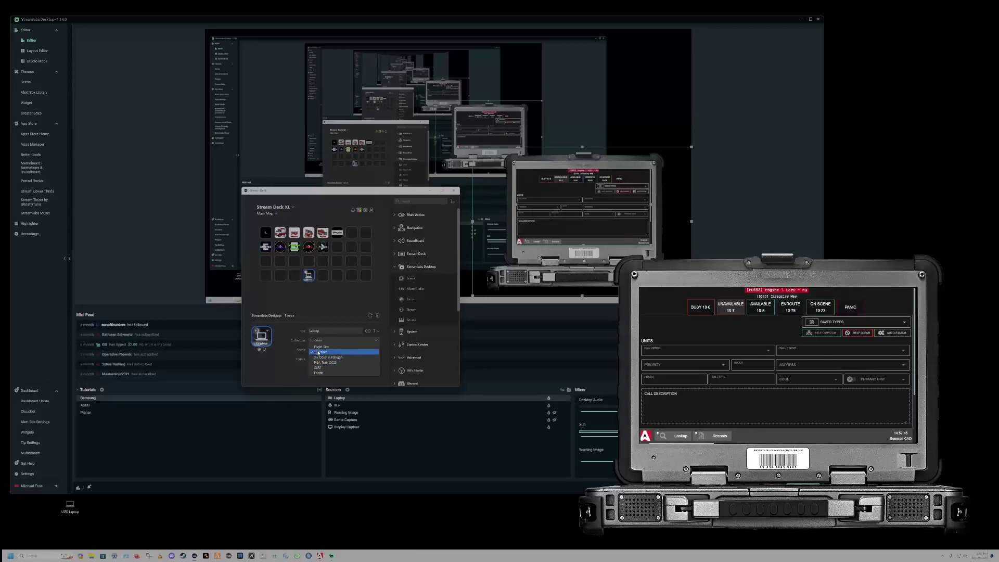
pyautogui.click(318, 352)
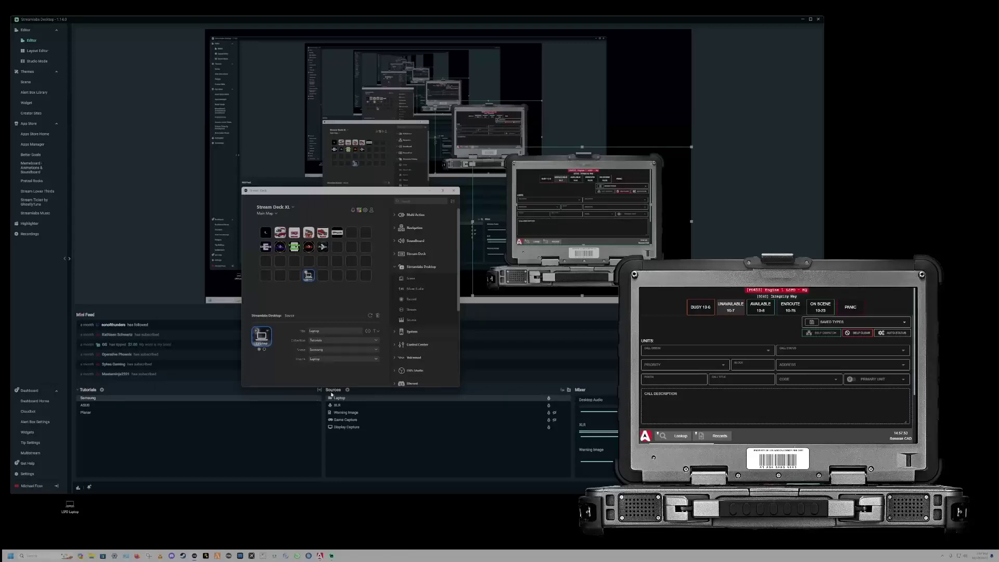
pyautogui.click(327, 360)
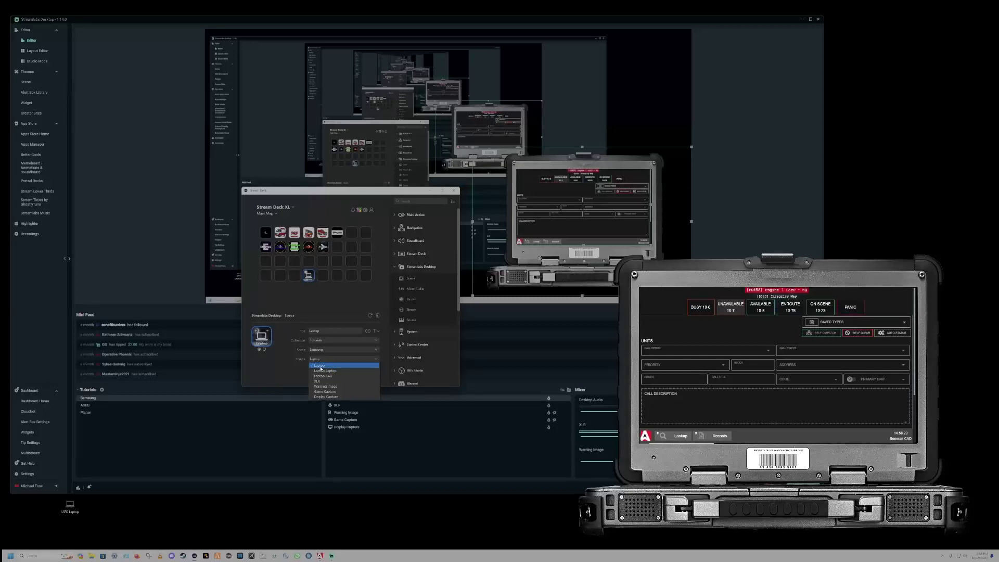
pyautogui.click(320, 366)
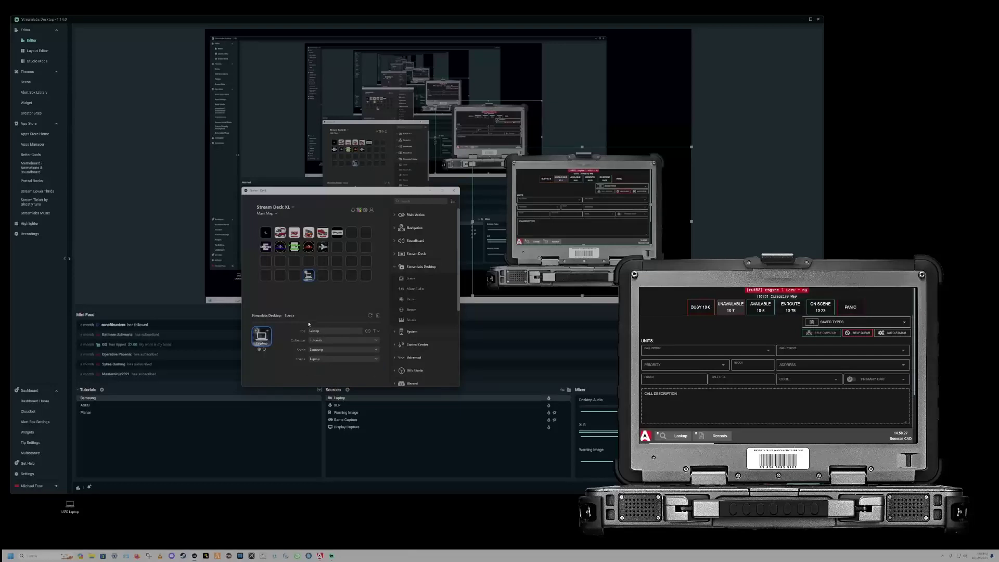
# Move the Stream Deck window clear of the sources list, and unlock the Laptop folder back in Streamlabs Desktop
pyautogui.moveTo(358, 195); pyautogui.dragTo(240, 153)
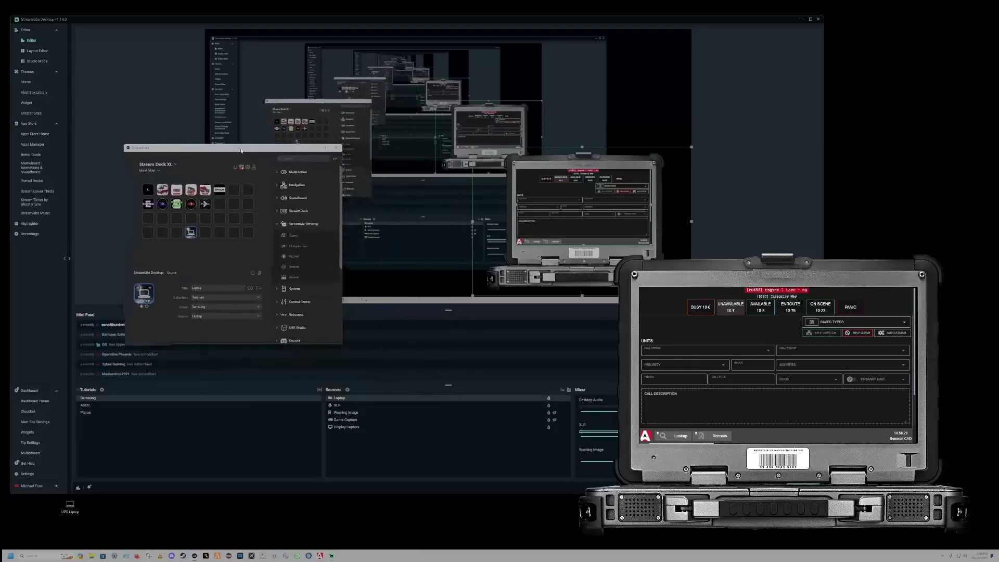
pyautogui.click(395, 385)
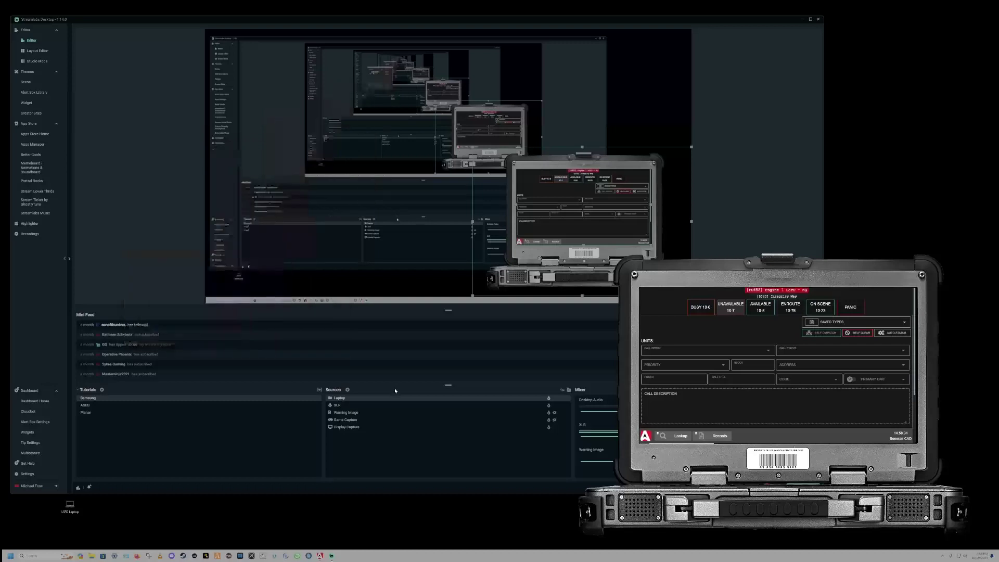
pyautogui.click(200, 557)
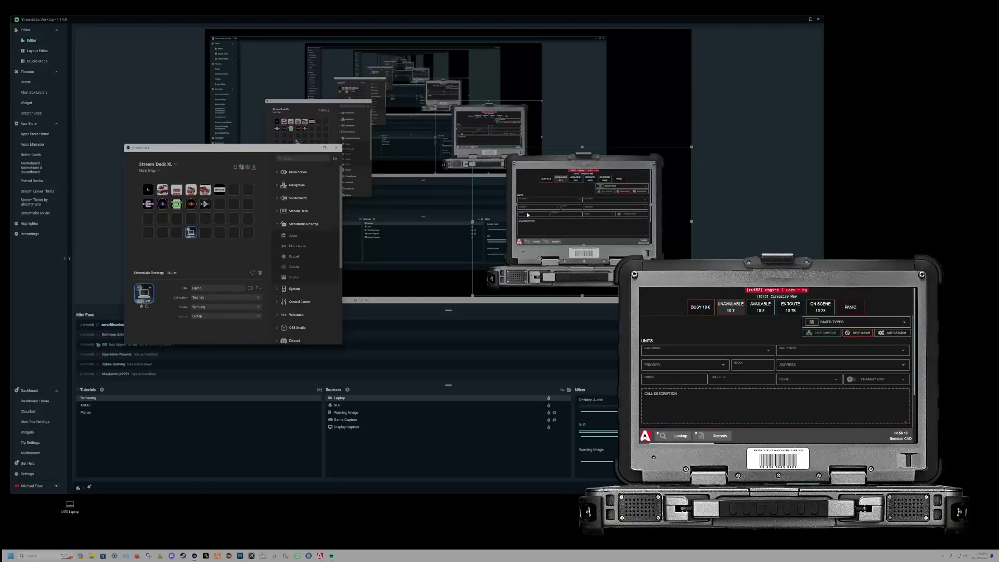
pyautogui.click(549, 401)
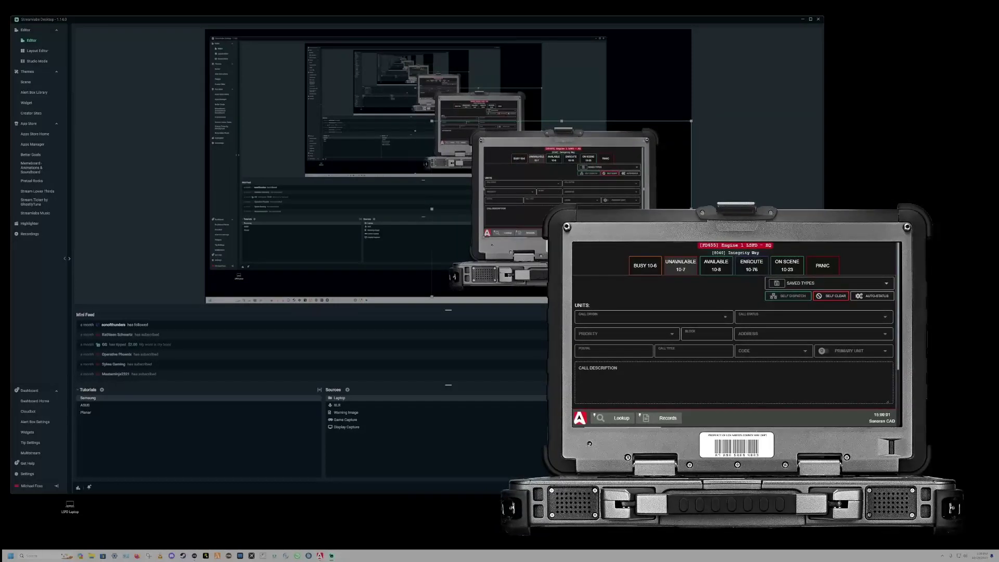
pyautogui.click(723, 163)
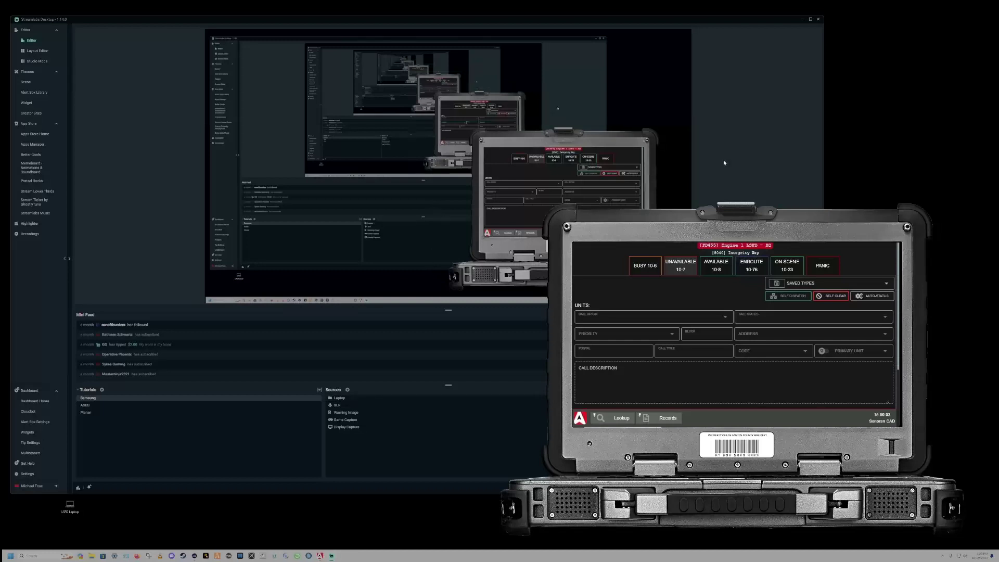